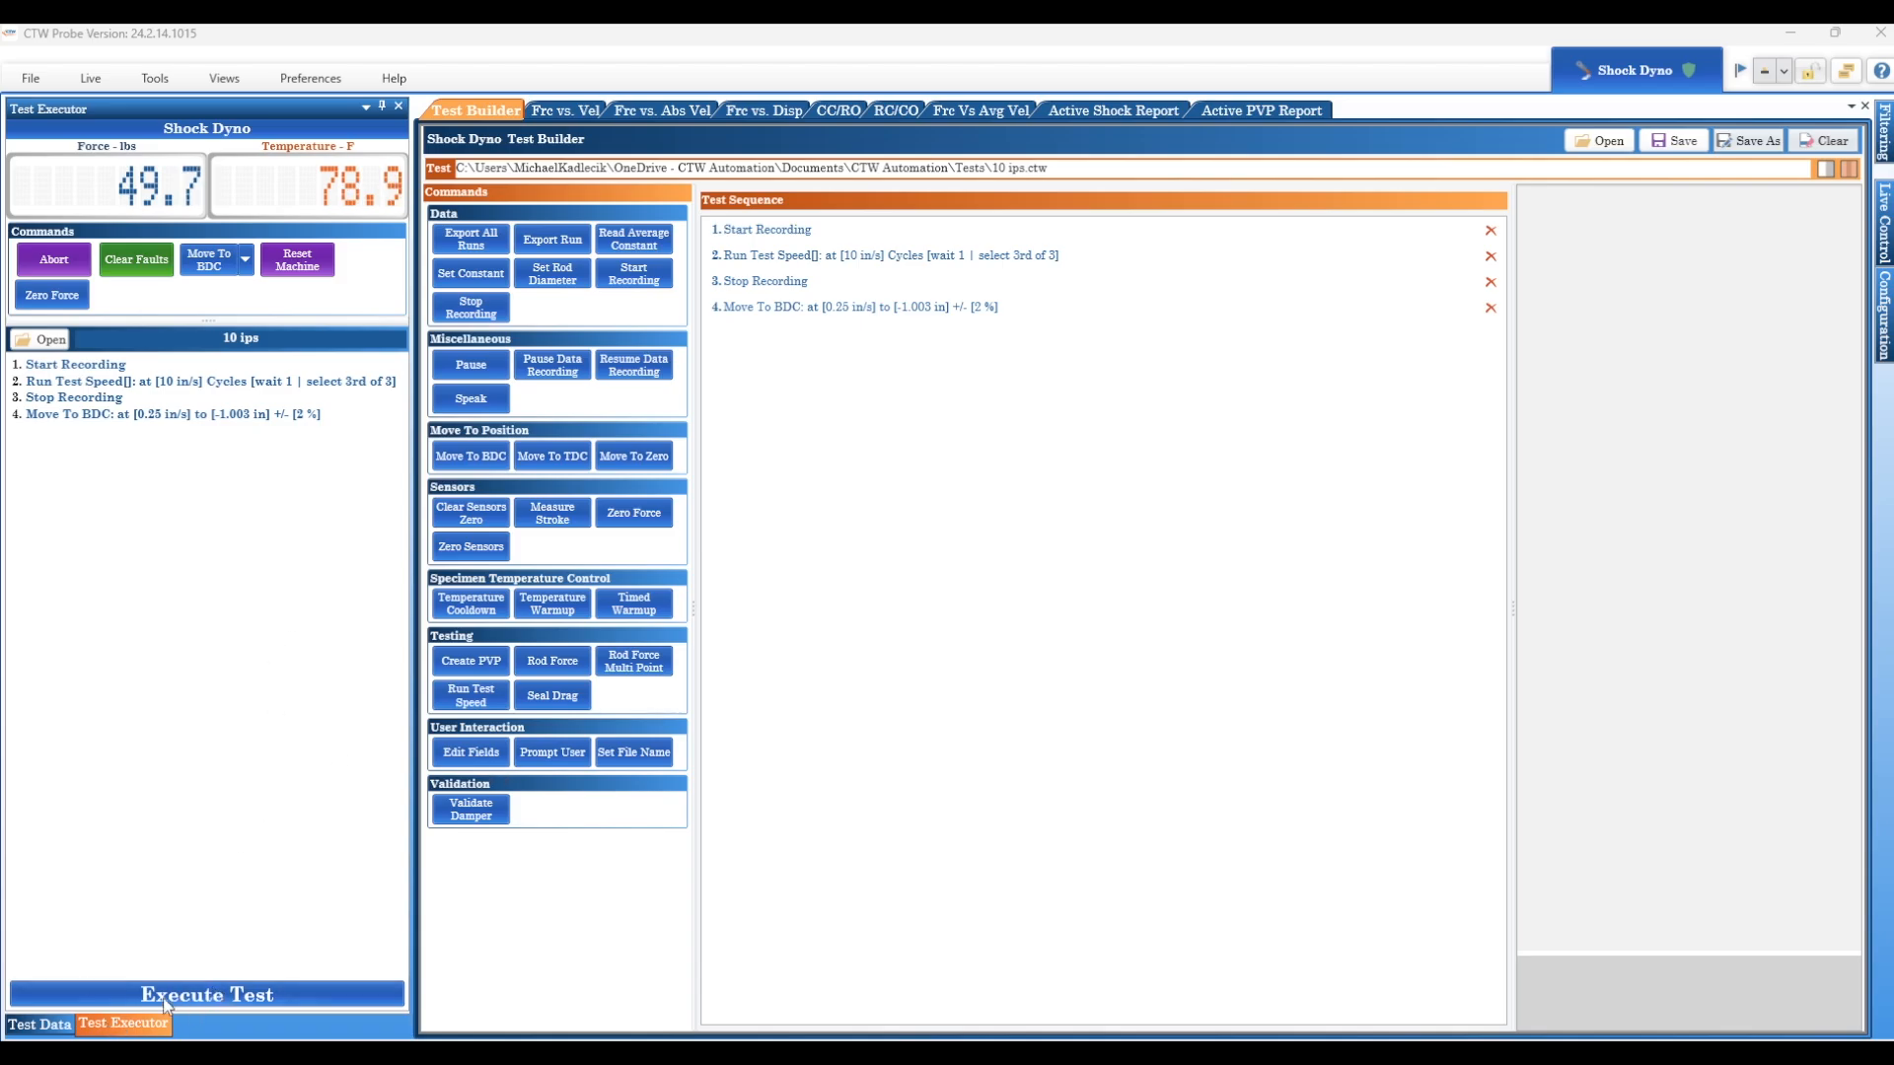
- Review the 5.00 in/s run in the velocity, absolute velocity, displacement, CC/RO, RC/CO and average velocity force plots
click(40, 1026)
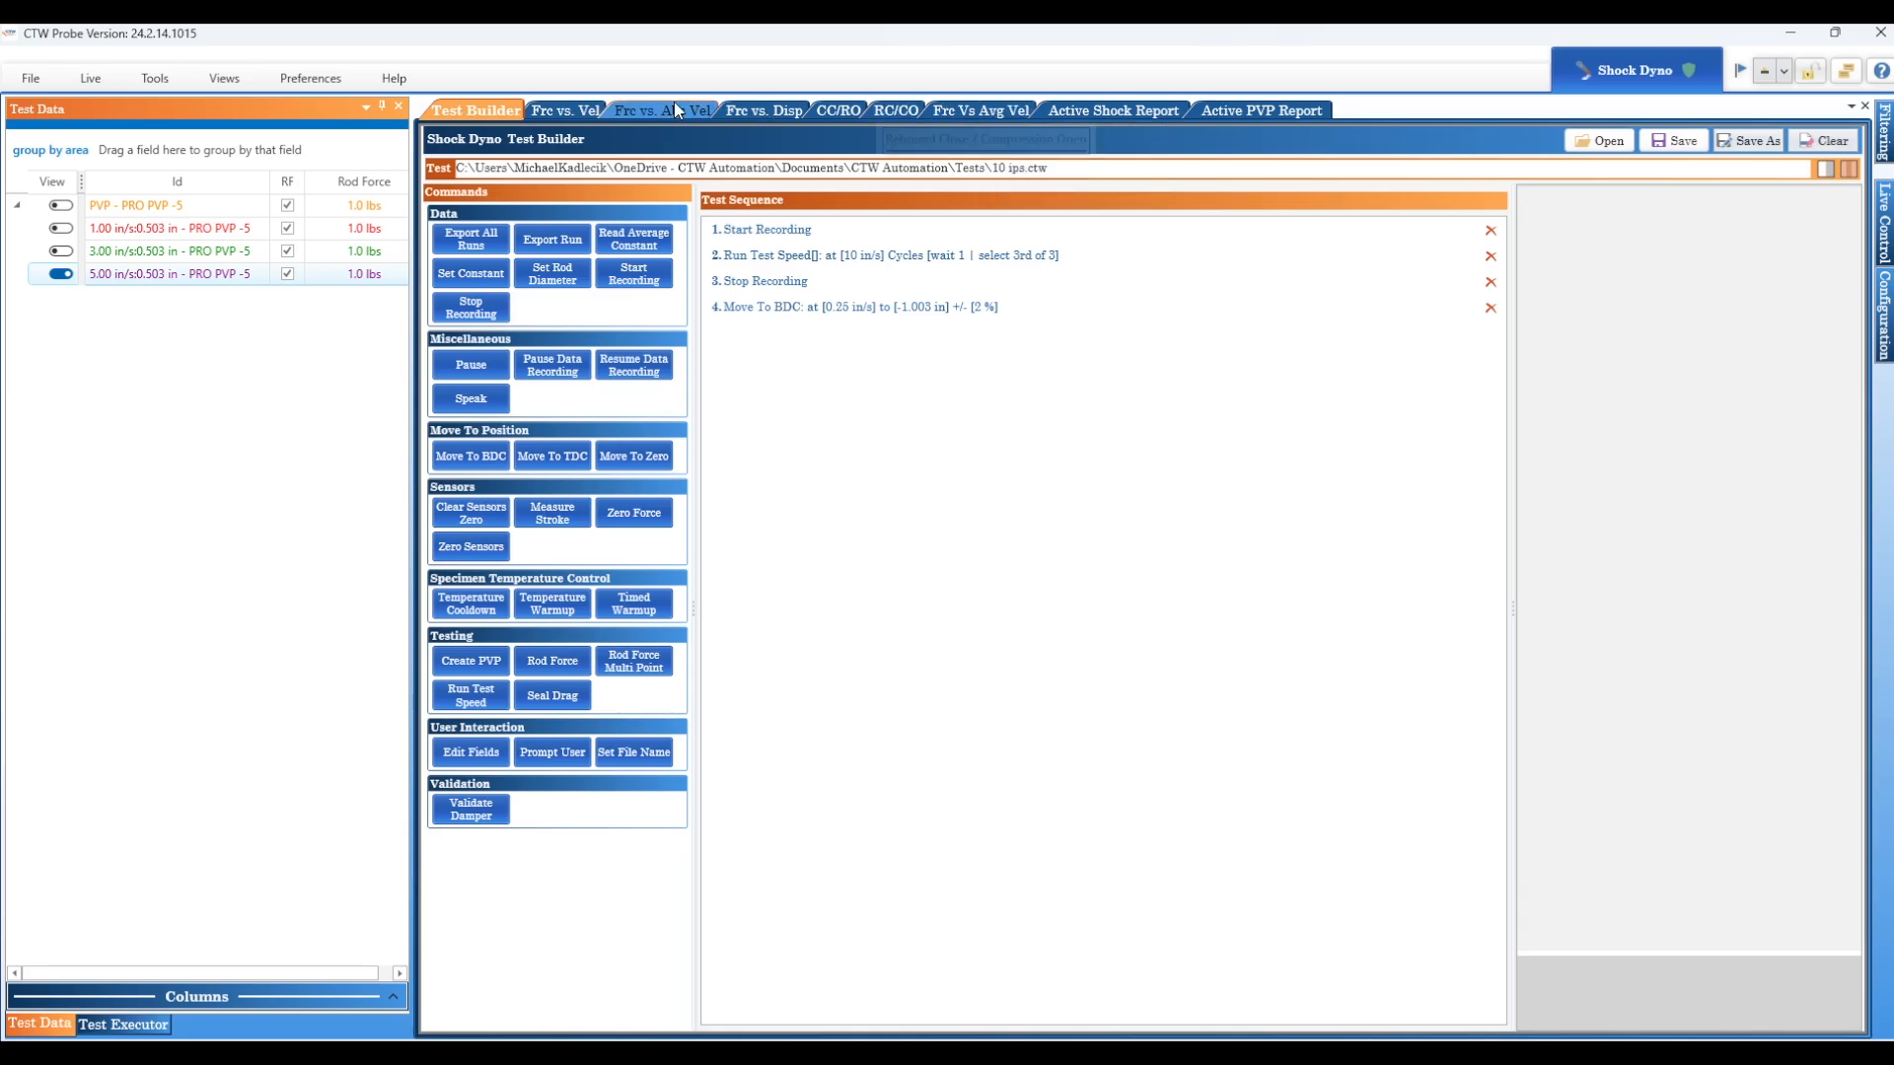
click(572, 111)
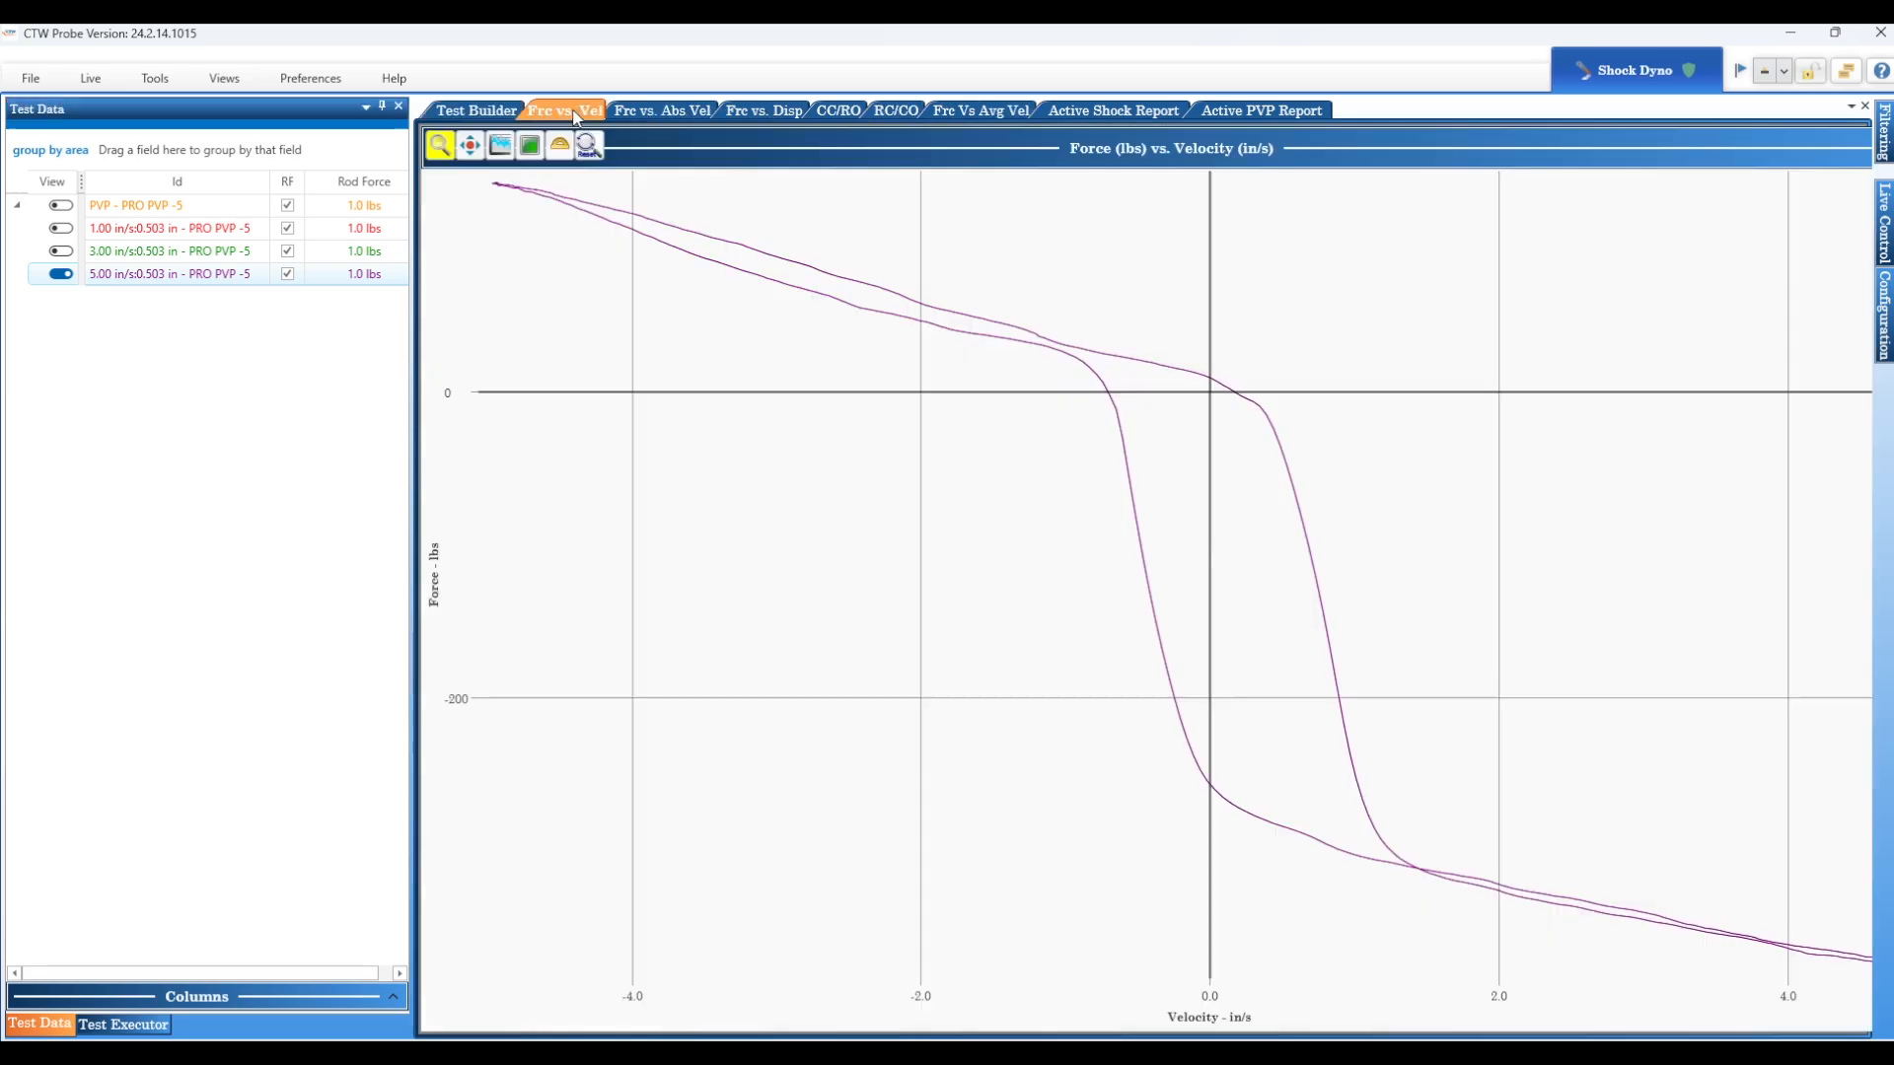
click(663, 112)
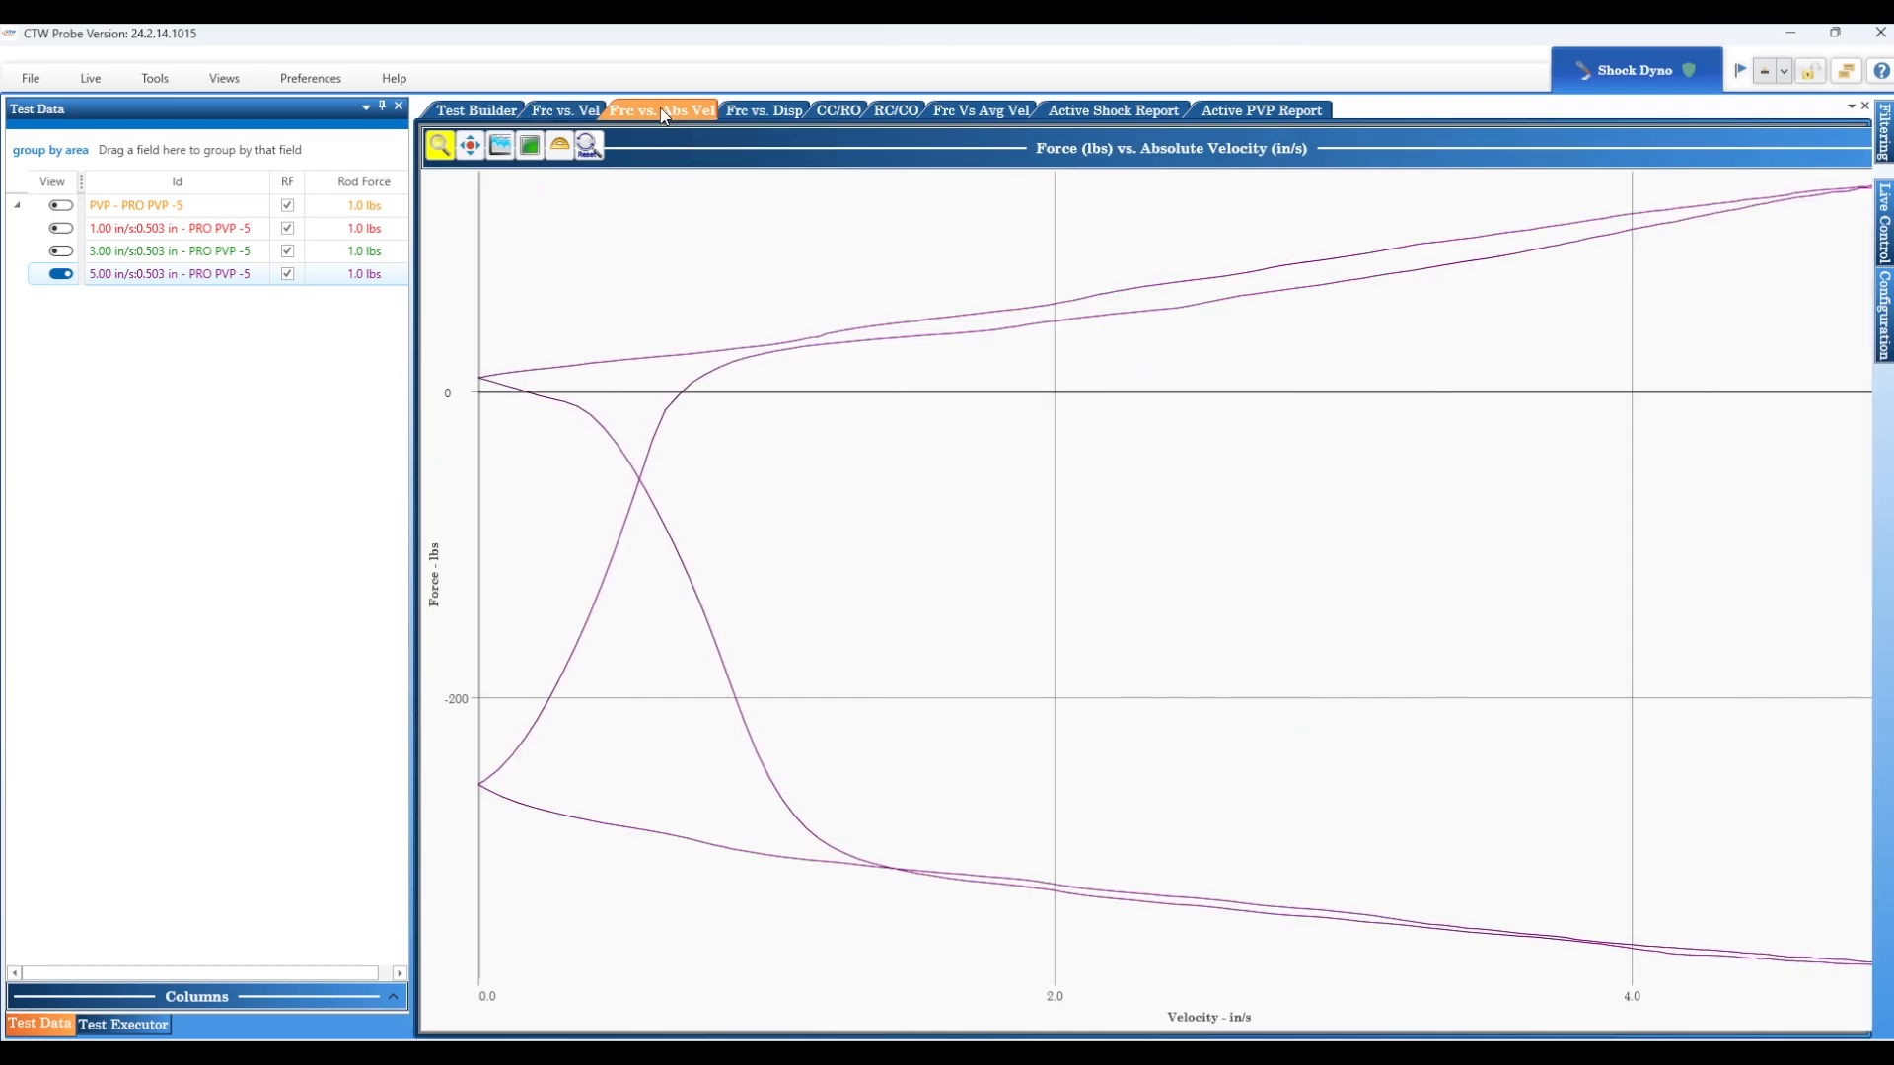
click(763, 114)
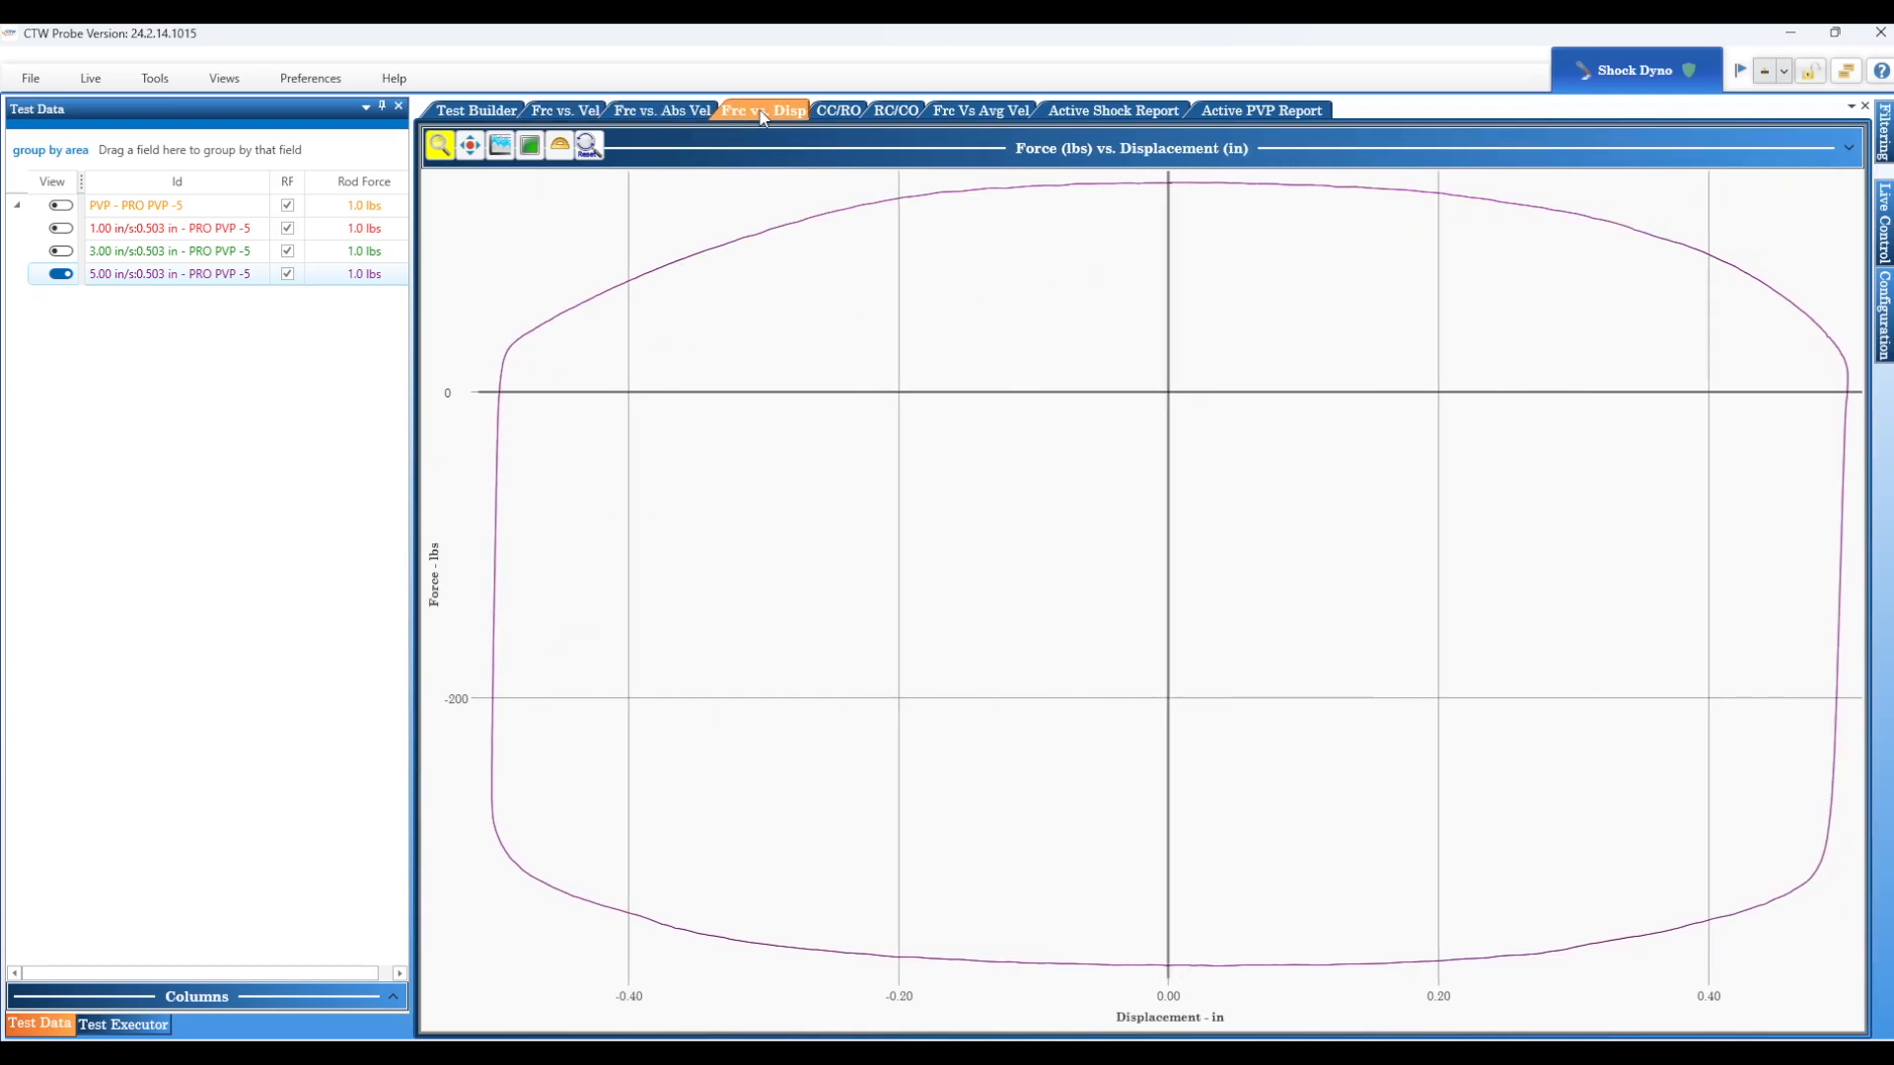
click(843, 115)
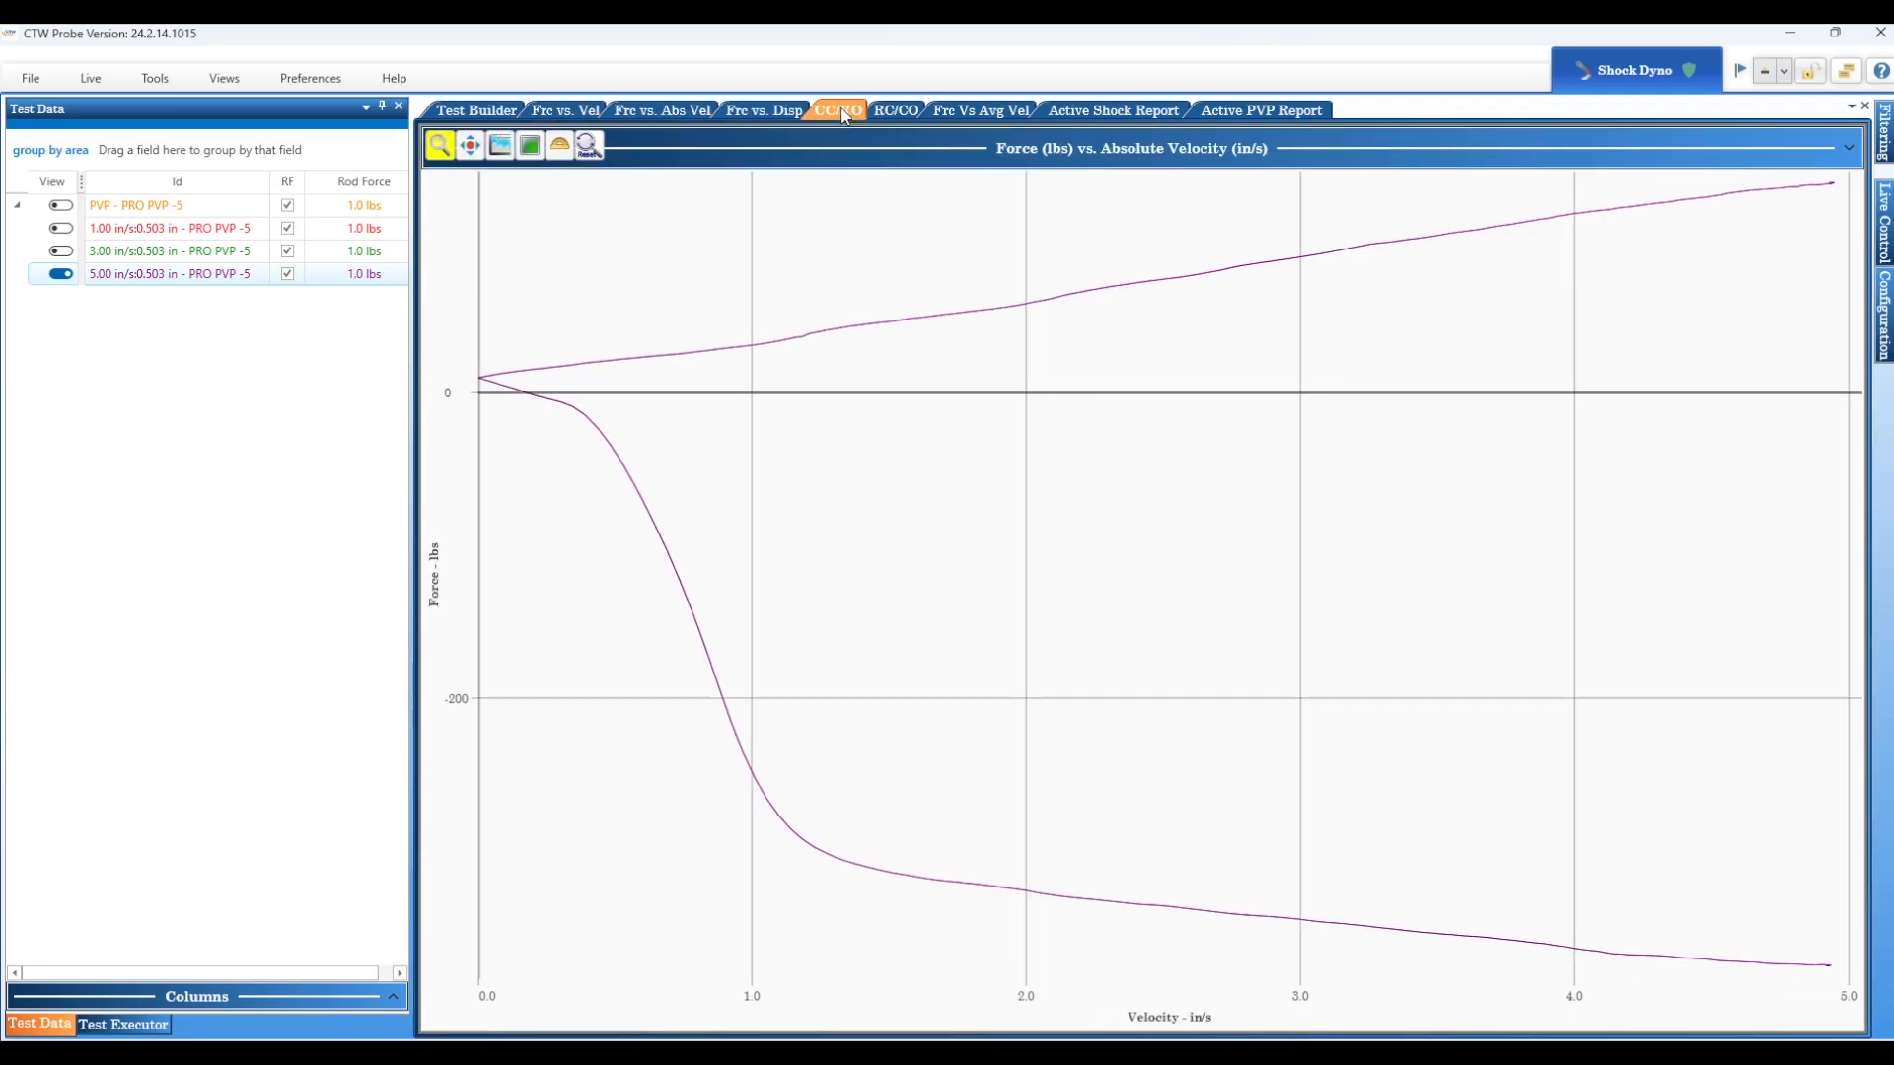
click(893, 114)
click(975, 113)
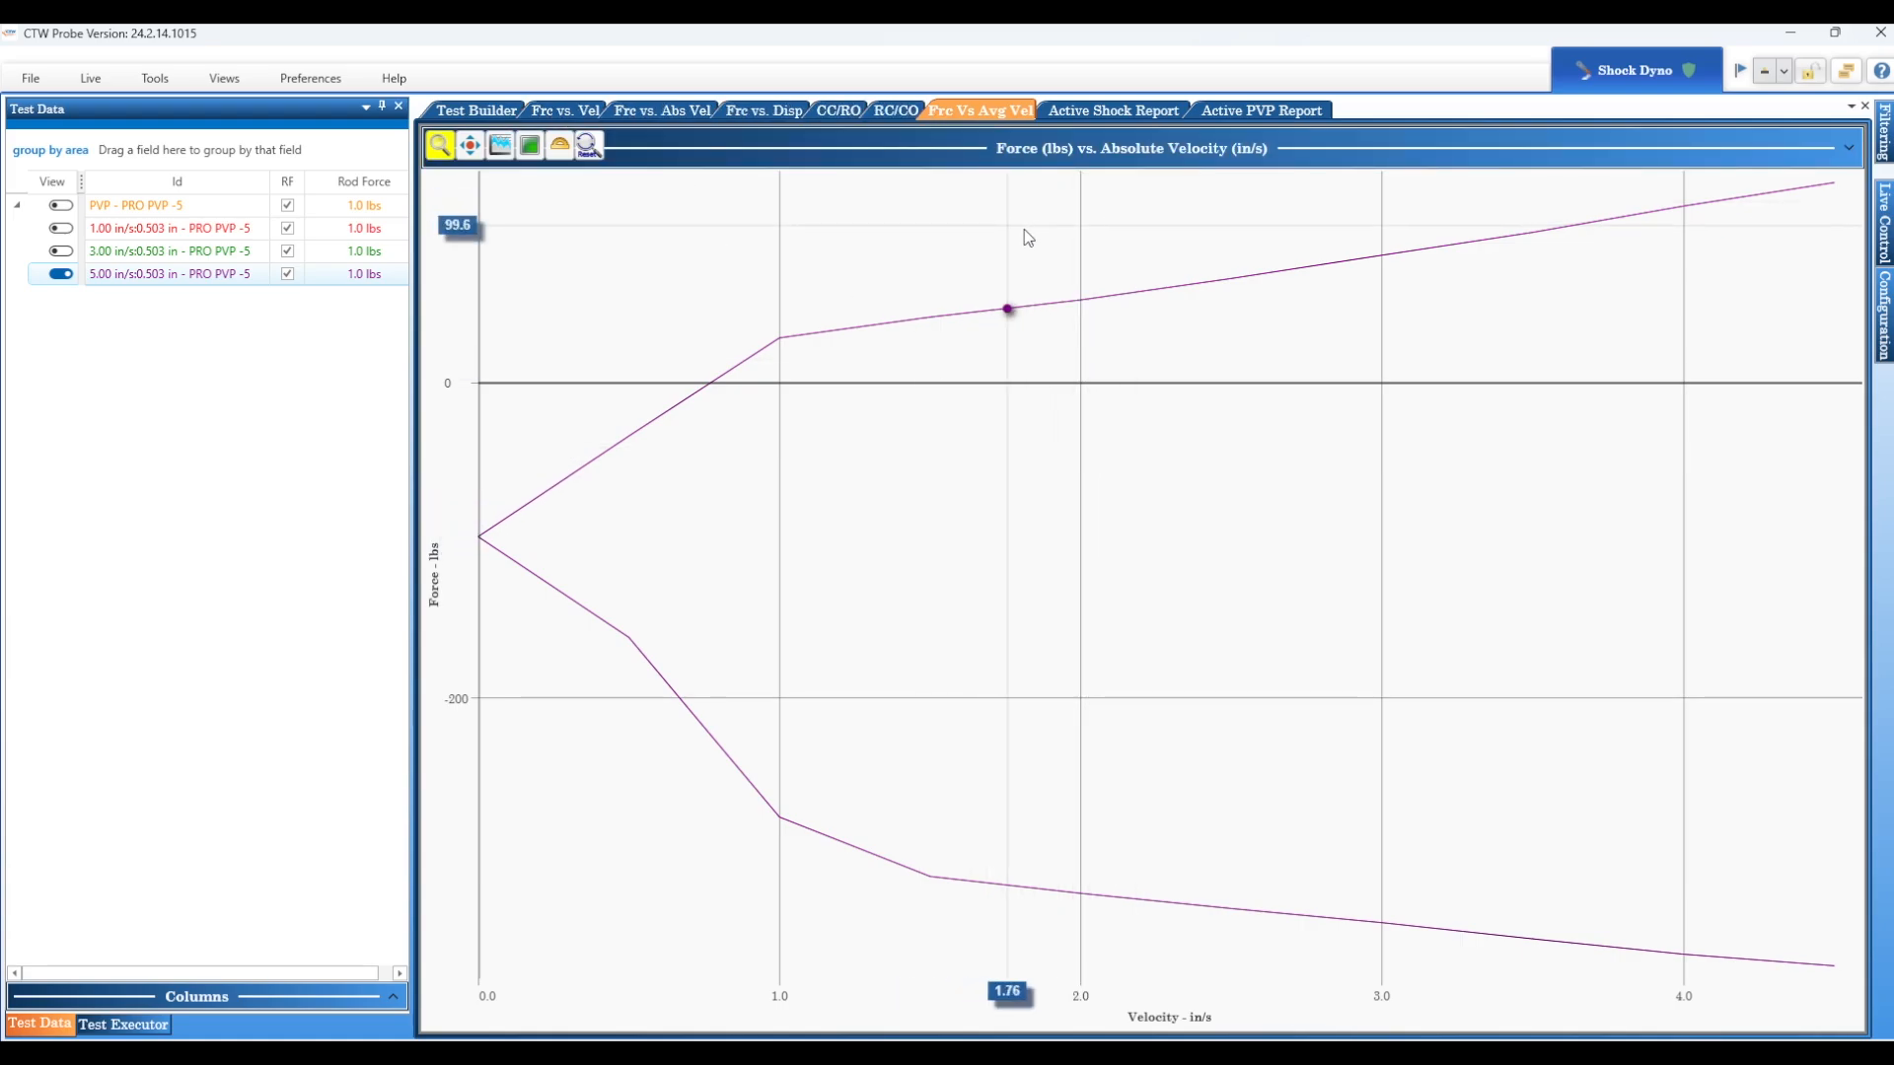
- Review the Active Shock Report for the 5.00 in/s run, from the plot through the data table and constants
click(1104, 109)
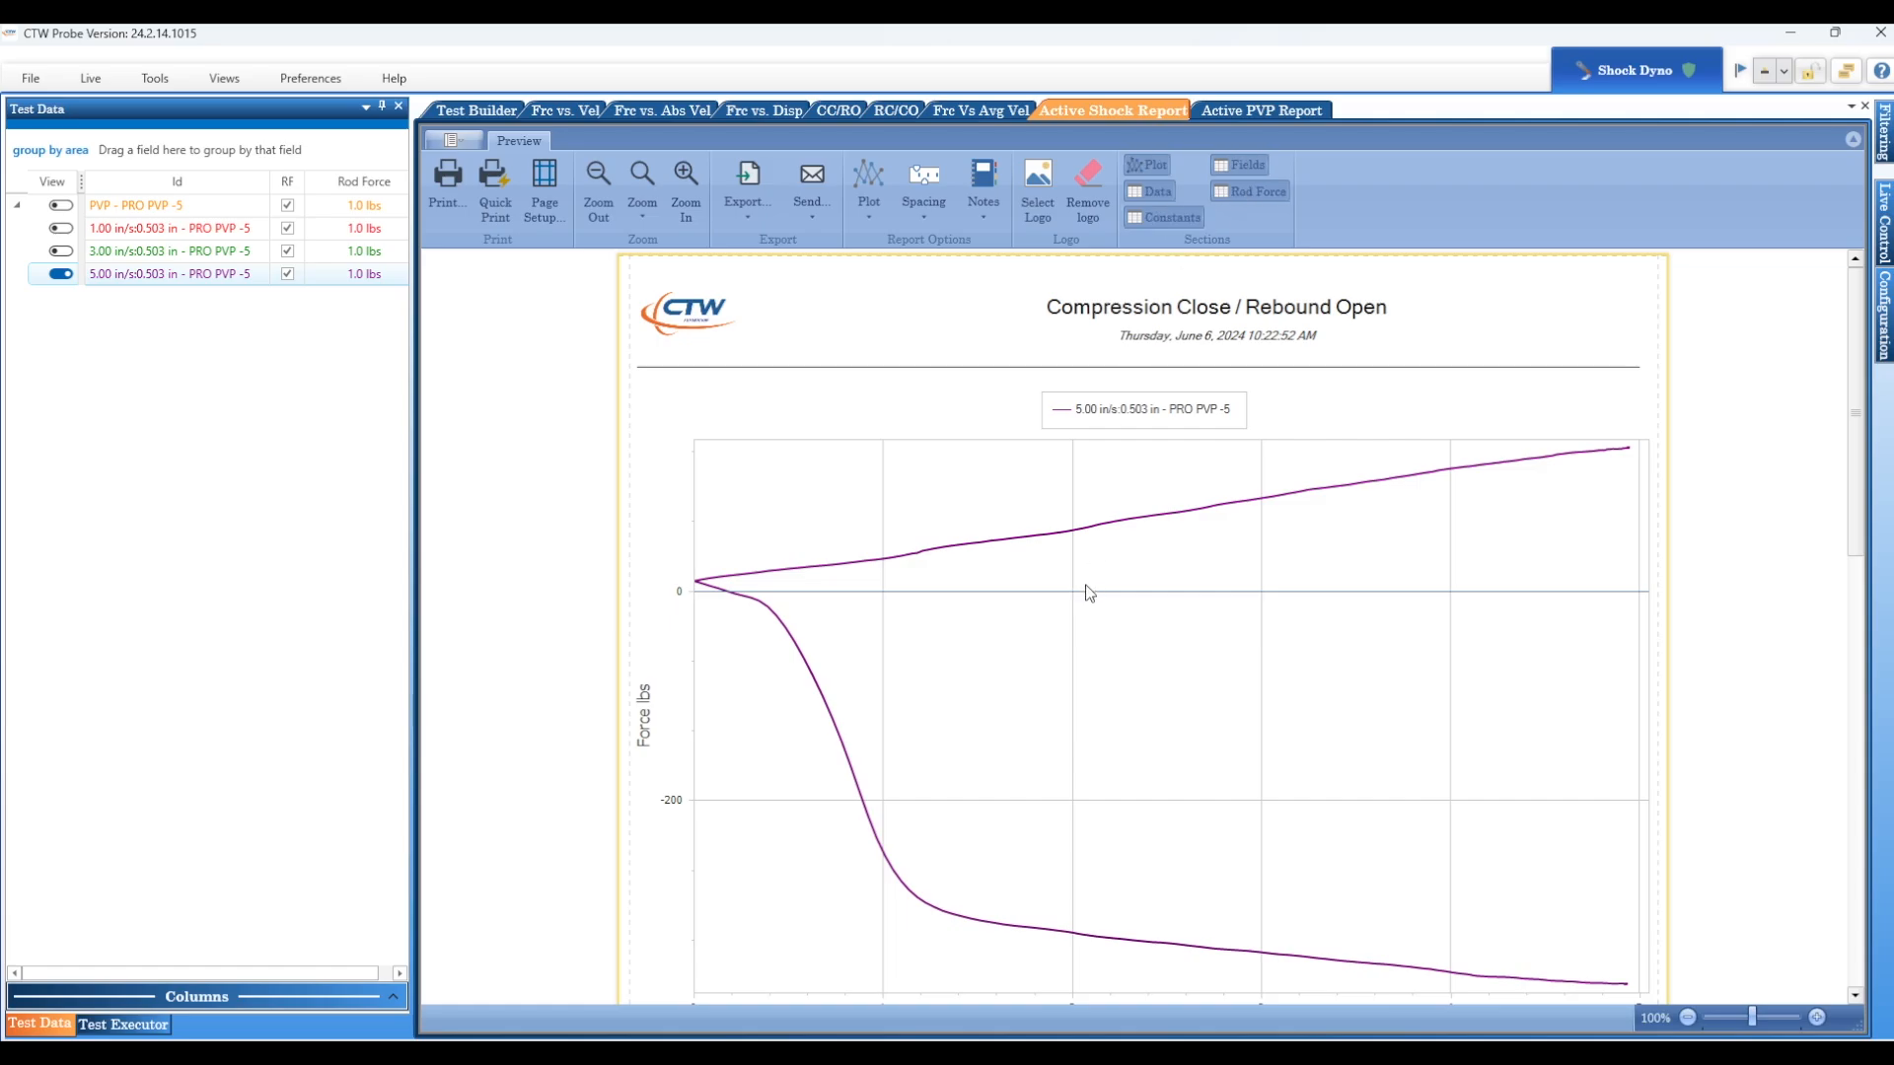
scroll(1085, 577, down, 3)
scroll(1081, 560, down, 5)
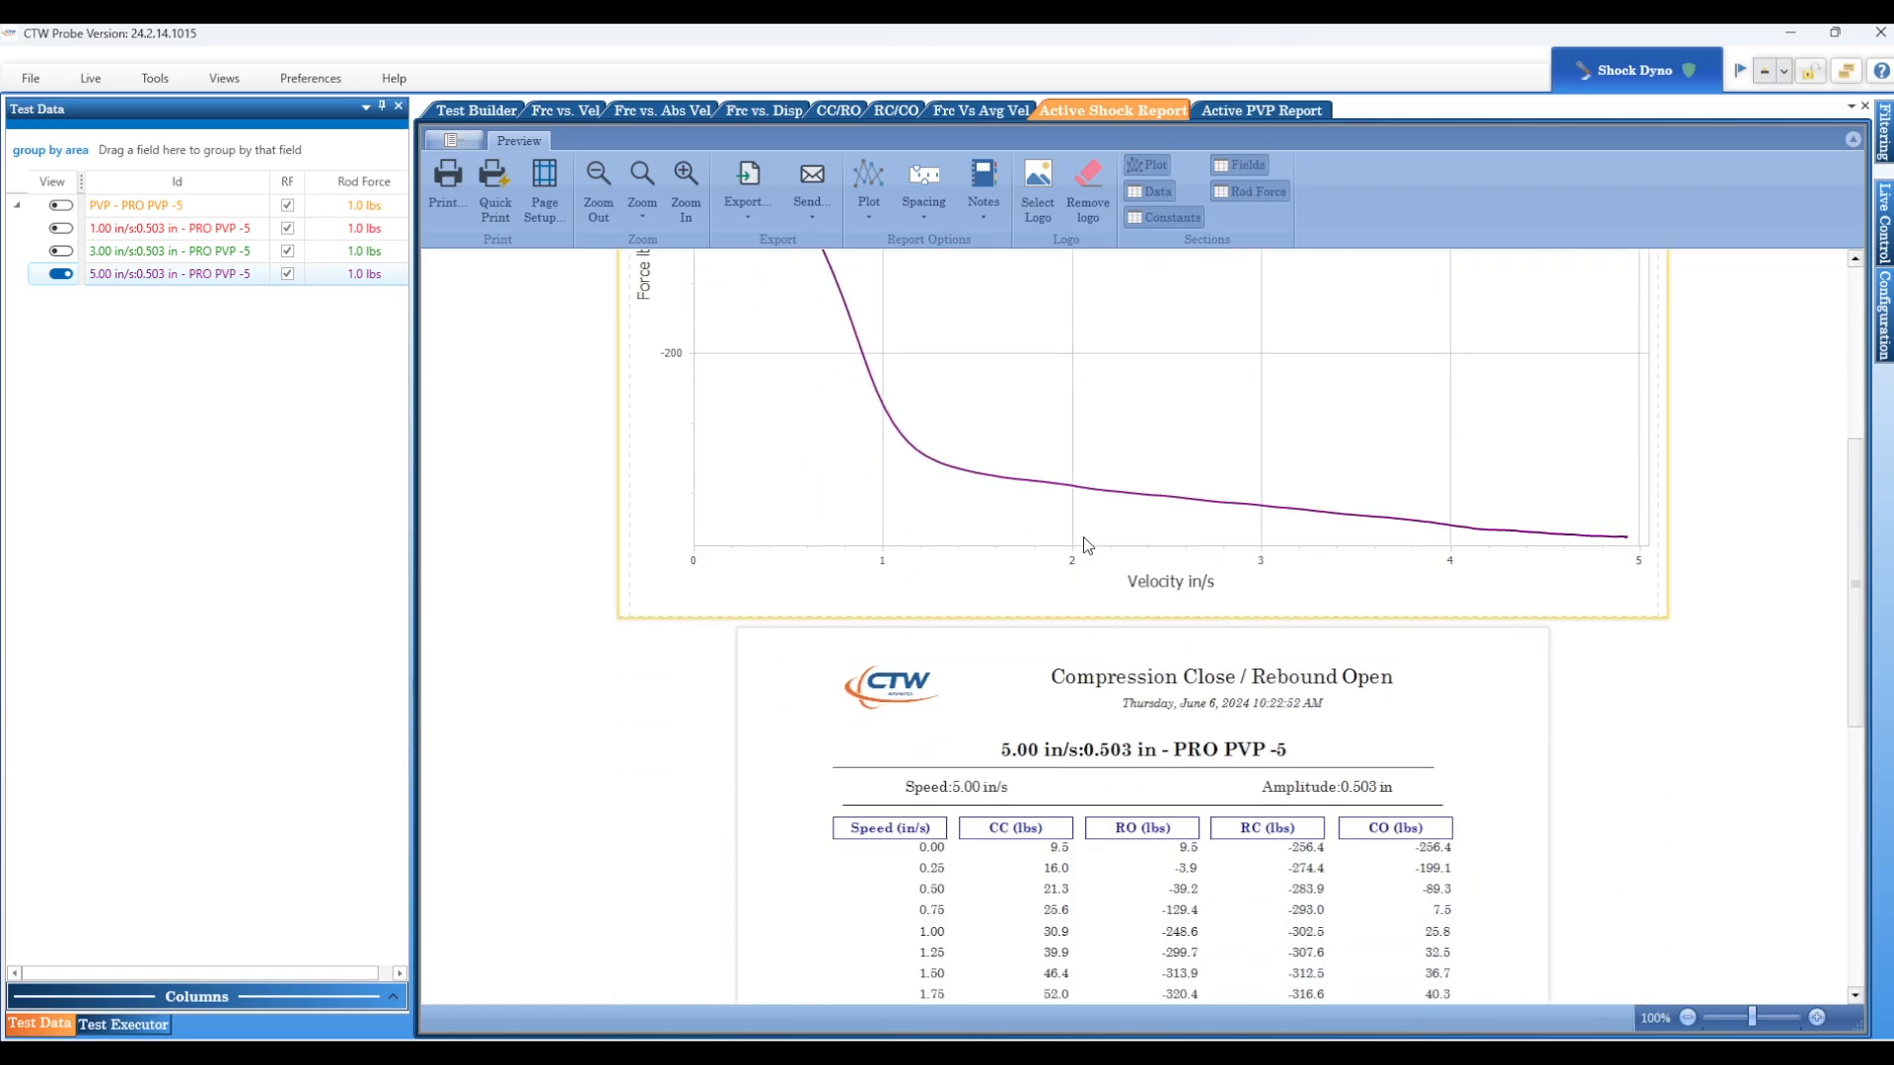
scroll(1077, 538, down, 3)
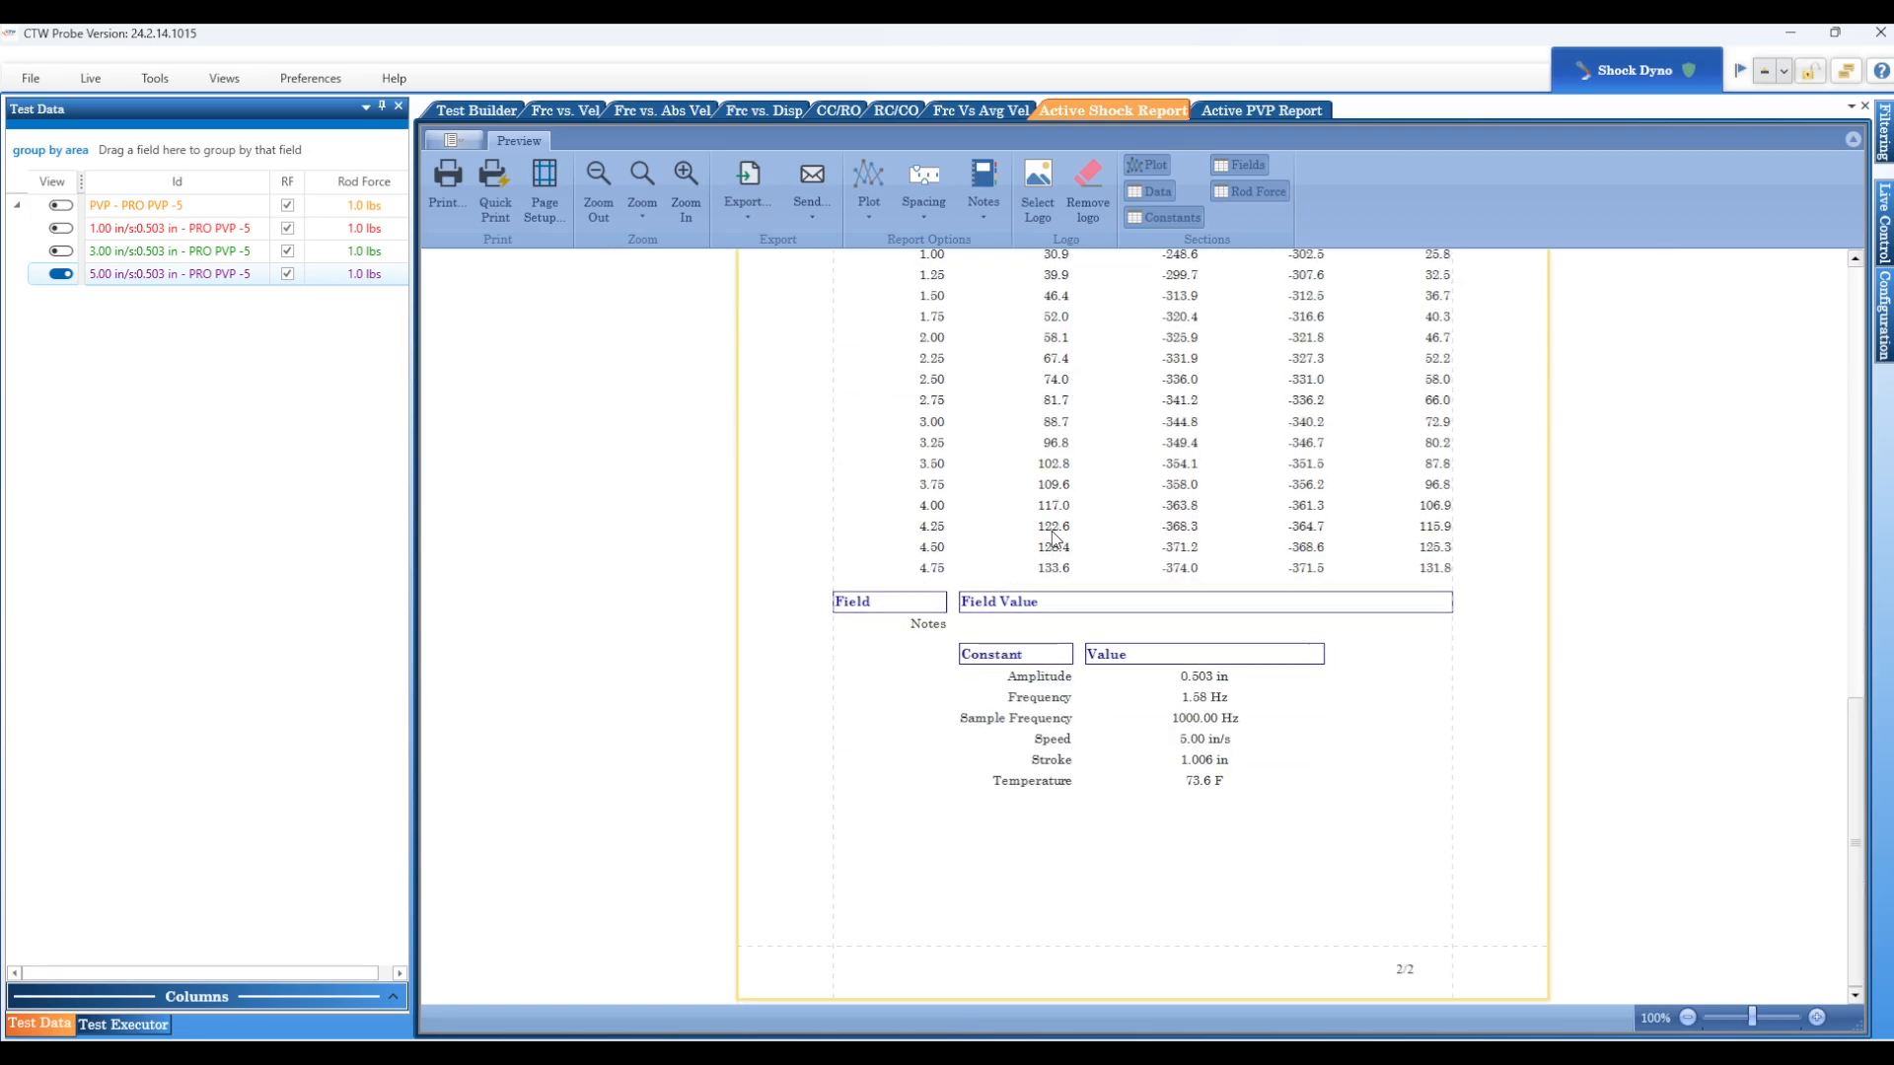
scroll(1055, 538, up, 6)
scroll(1107, 557, up, 5)
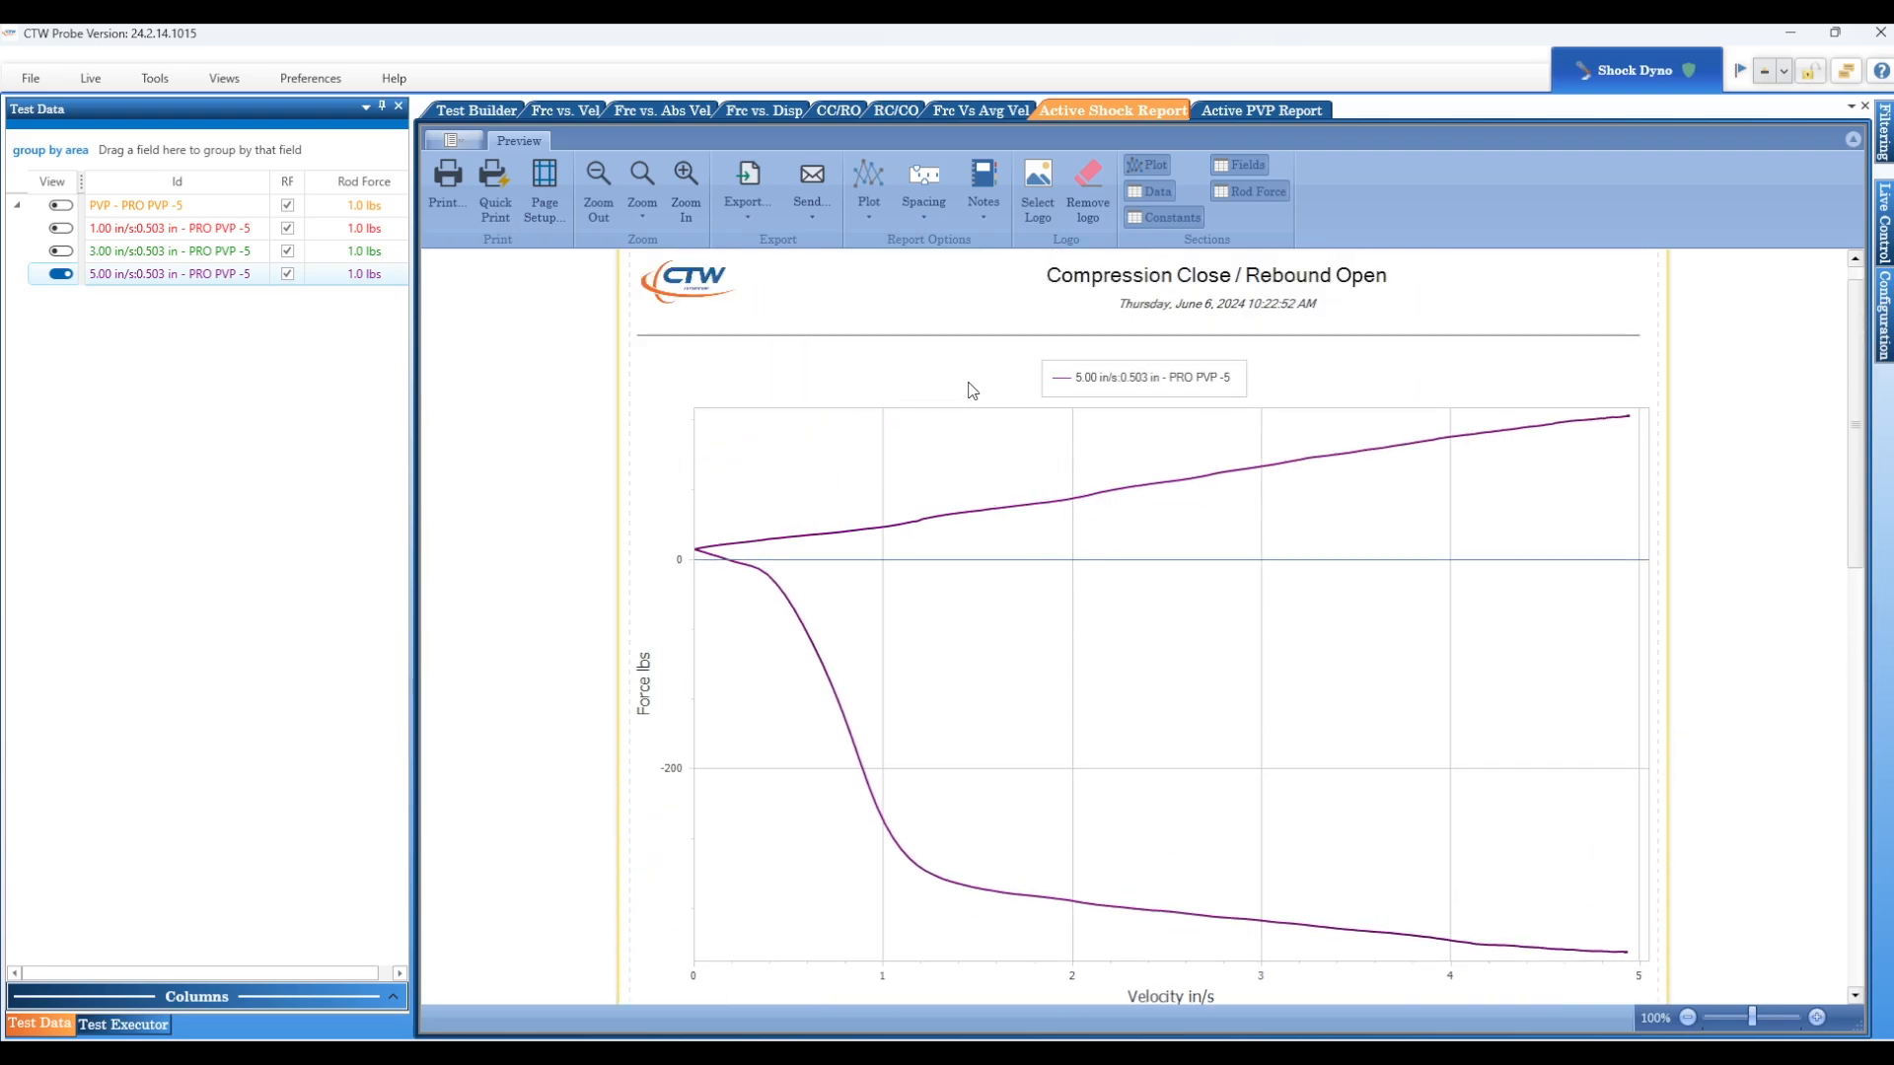
- View the Active PVP Report with the PVP - PRO PVP -5 data set shown
click(1251, 119)
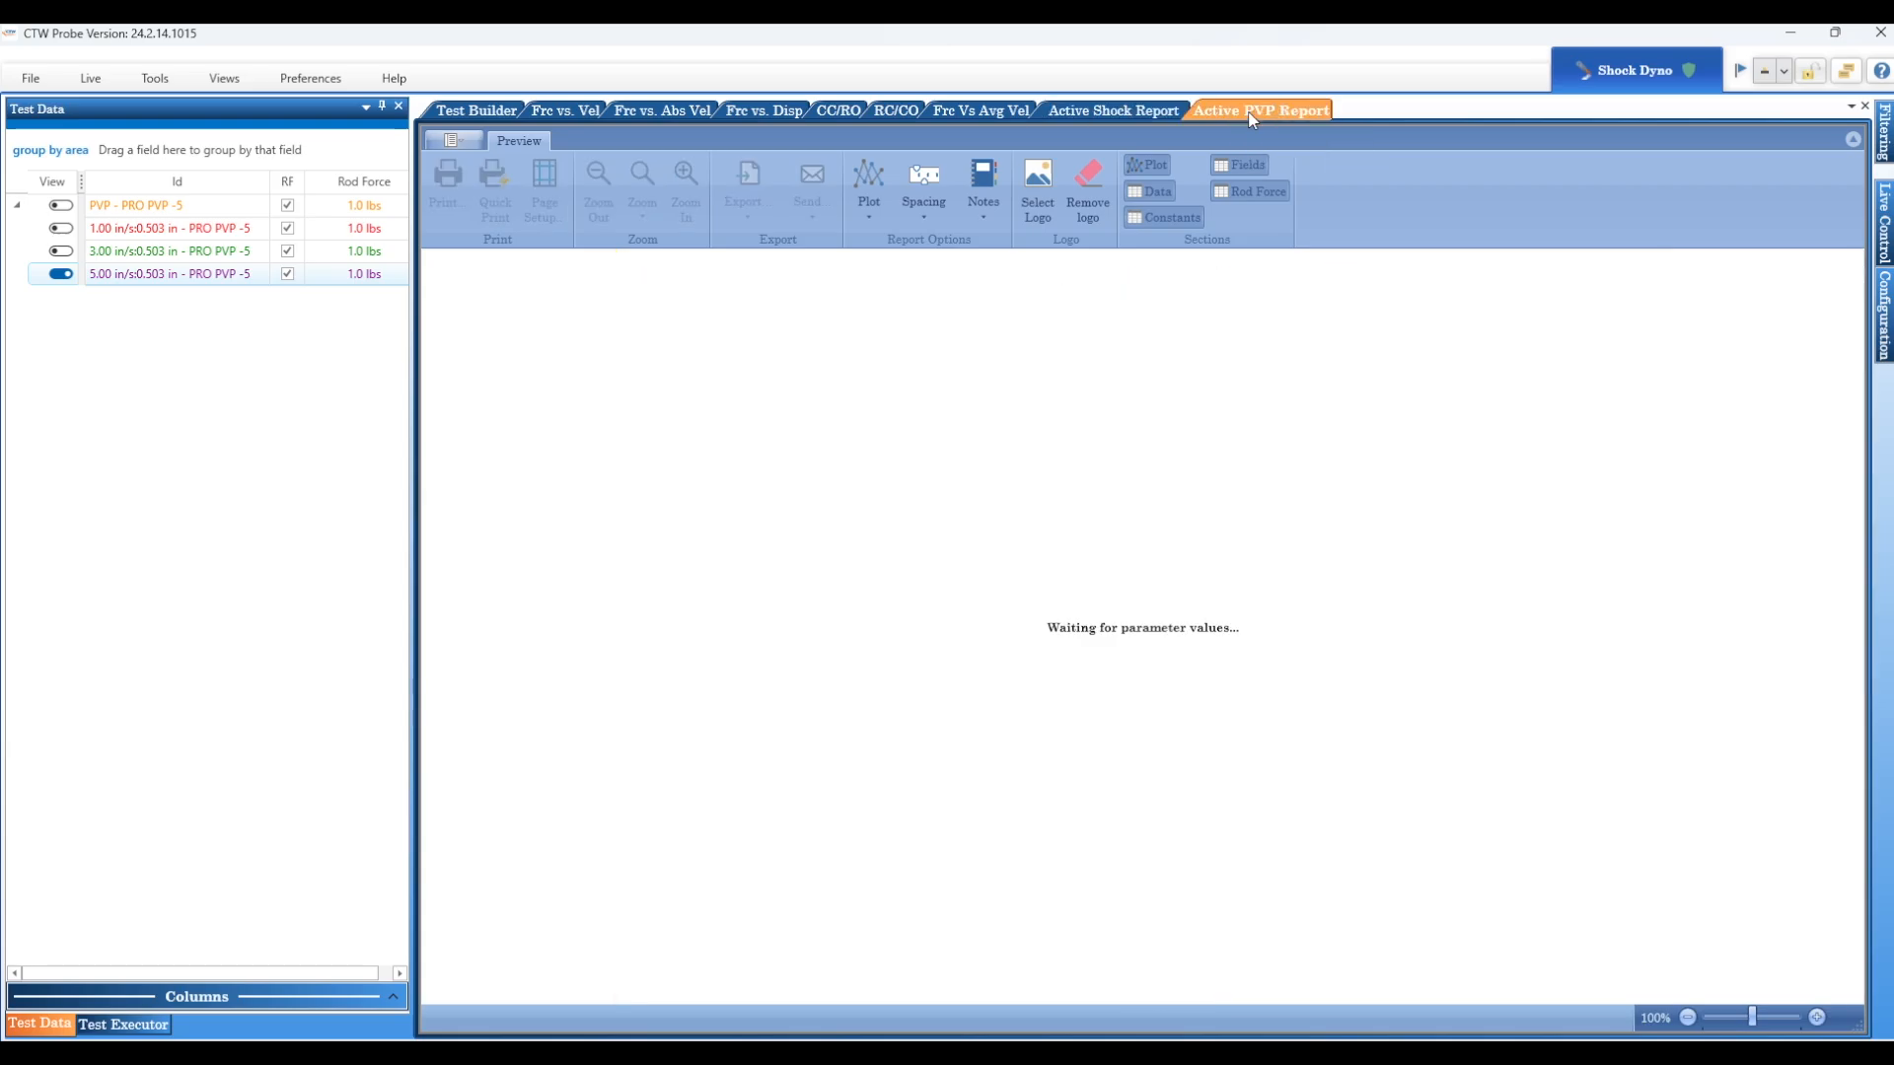
click(61, 205)
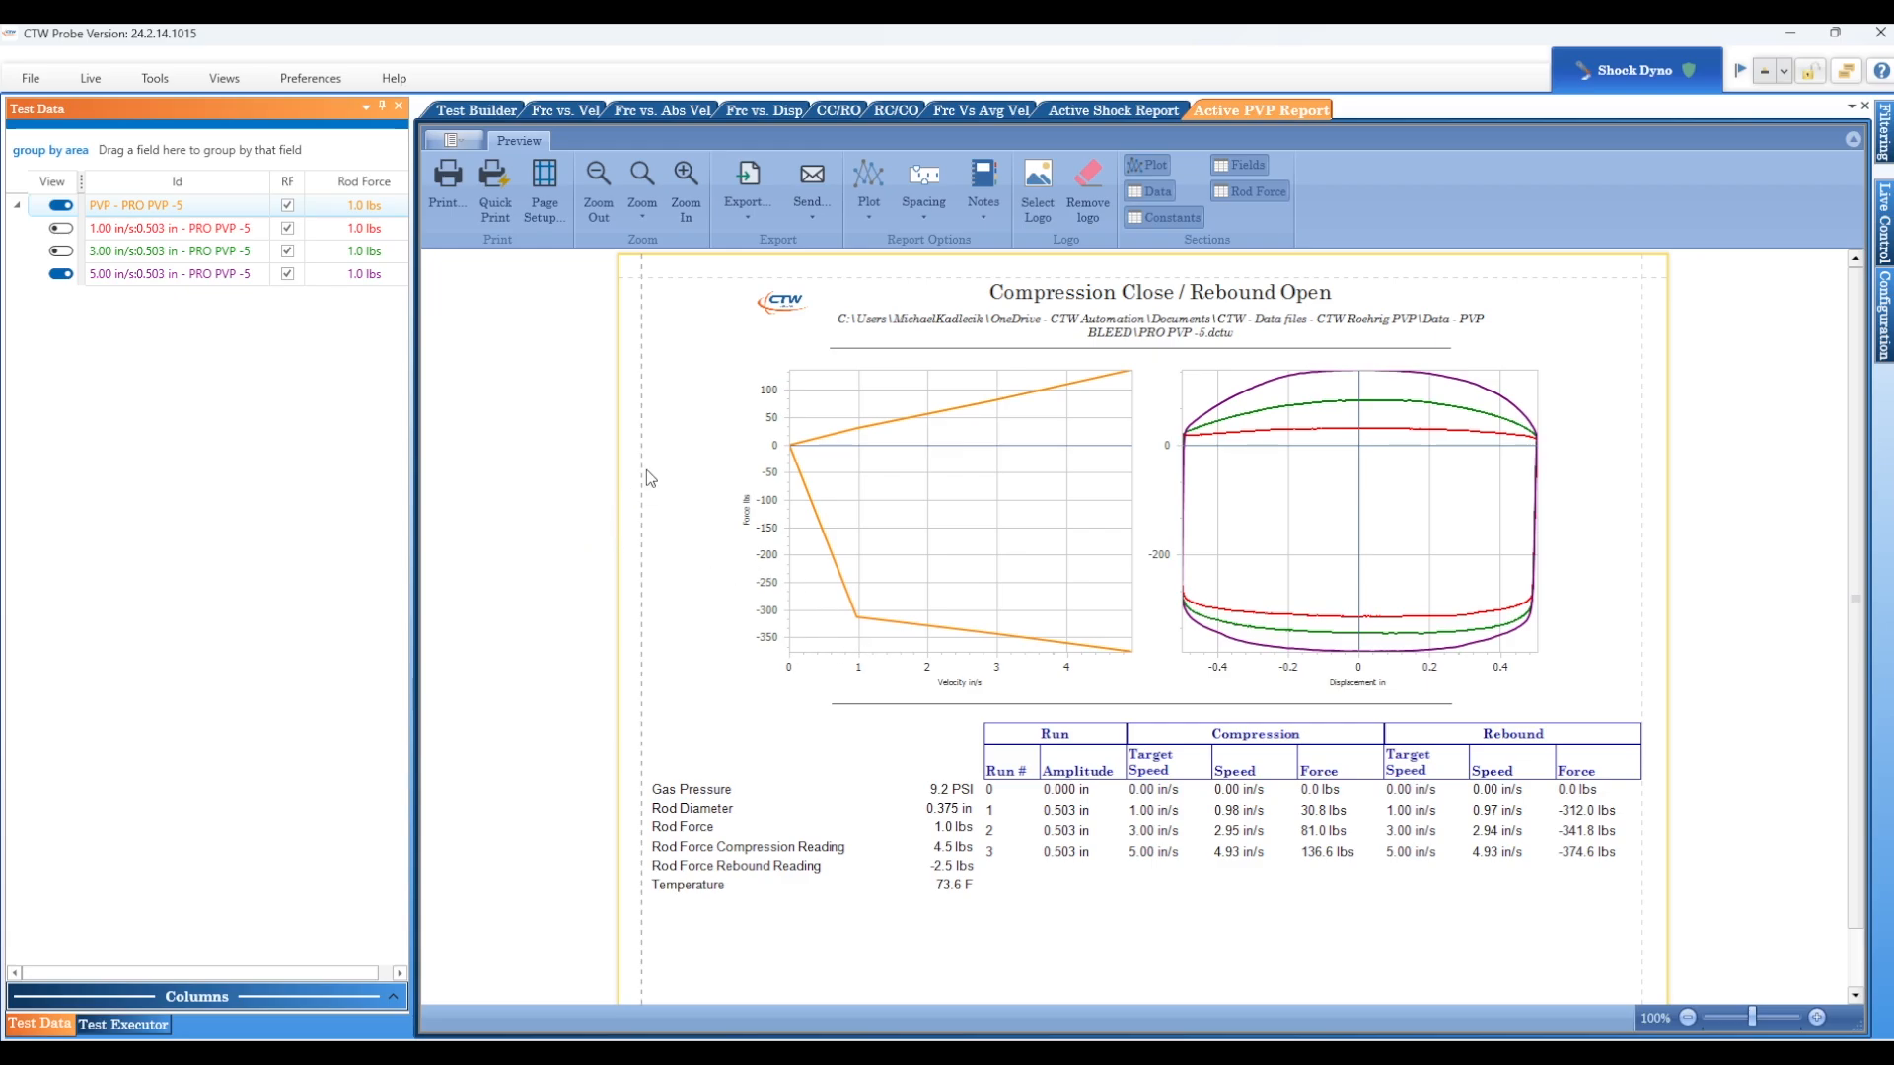
- Look over the Test Builder, the machine configuration settings, the live controls and the data filtering options
click(490, 116)
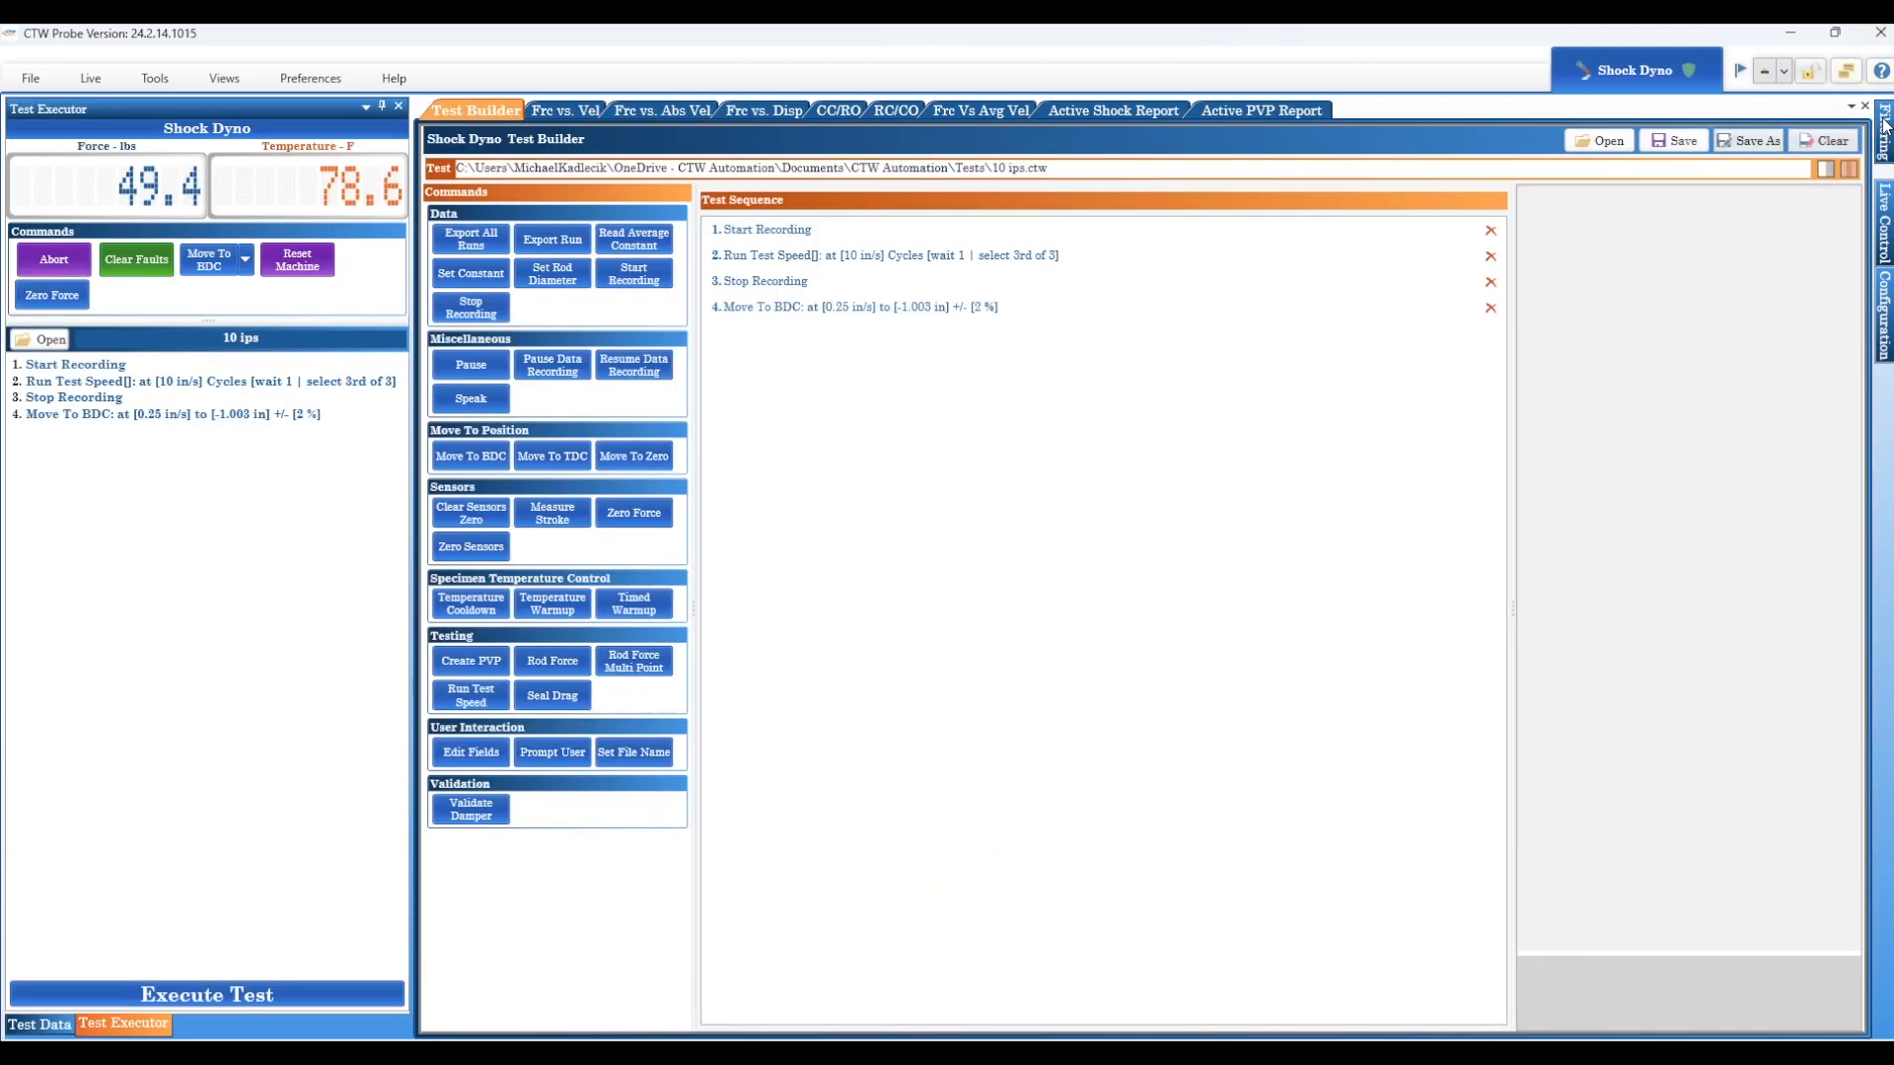
click(1884, 318)
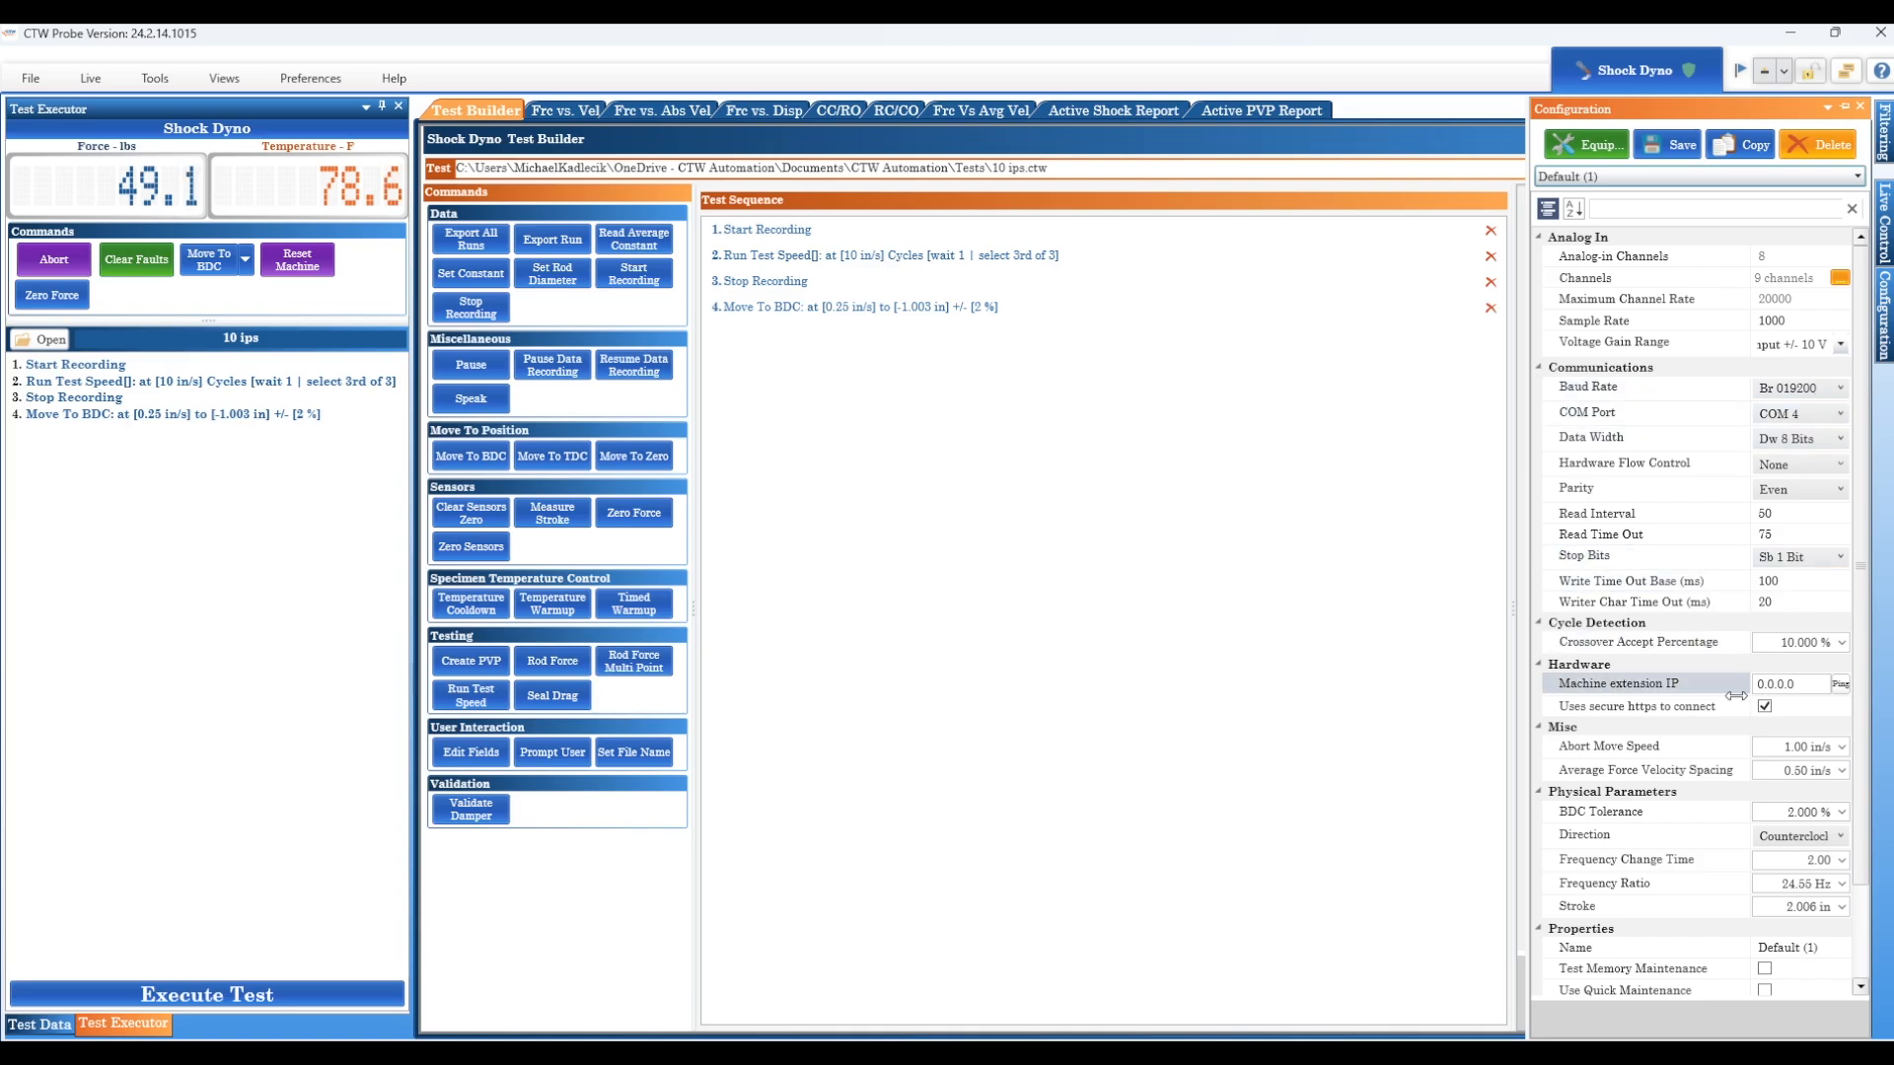
scroll(1736, 696, down, 2)
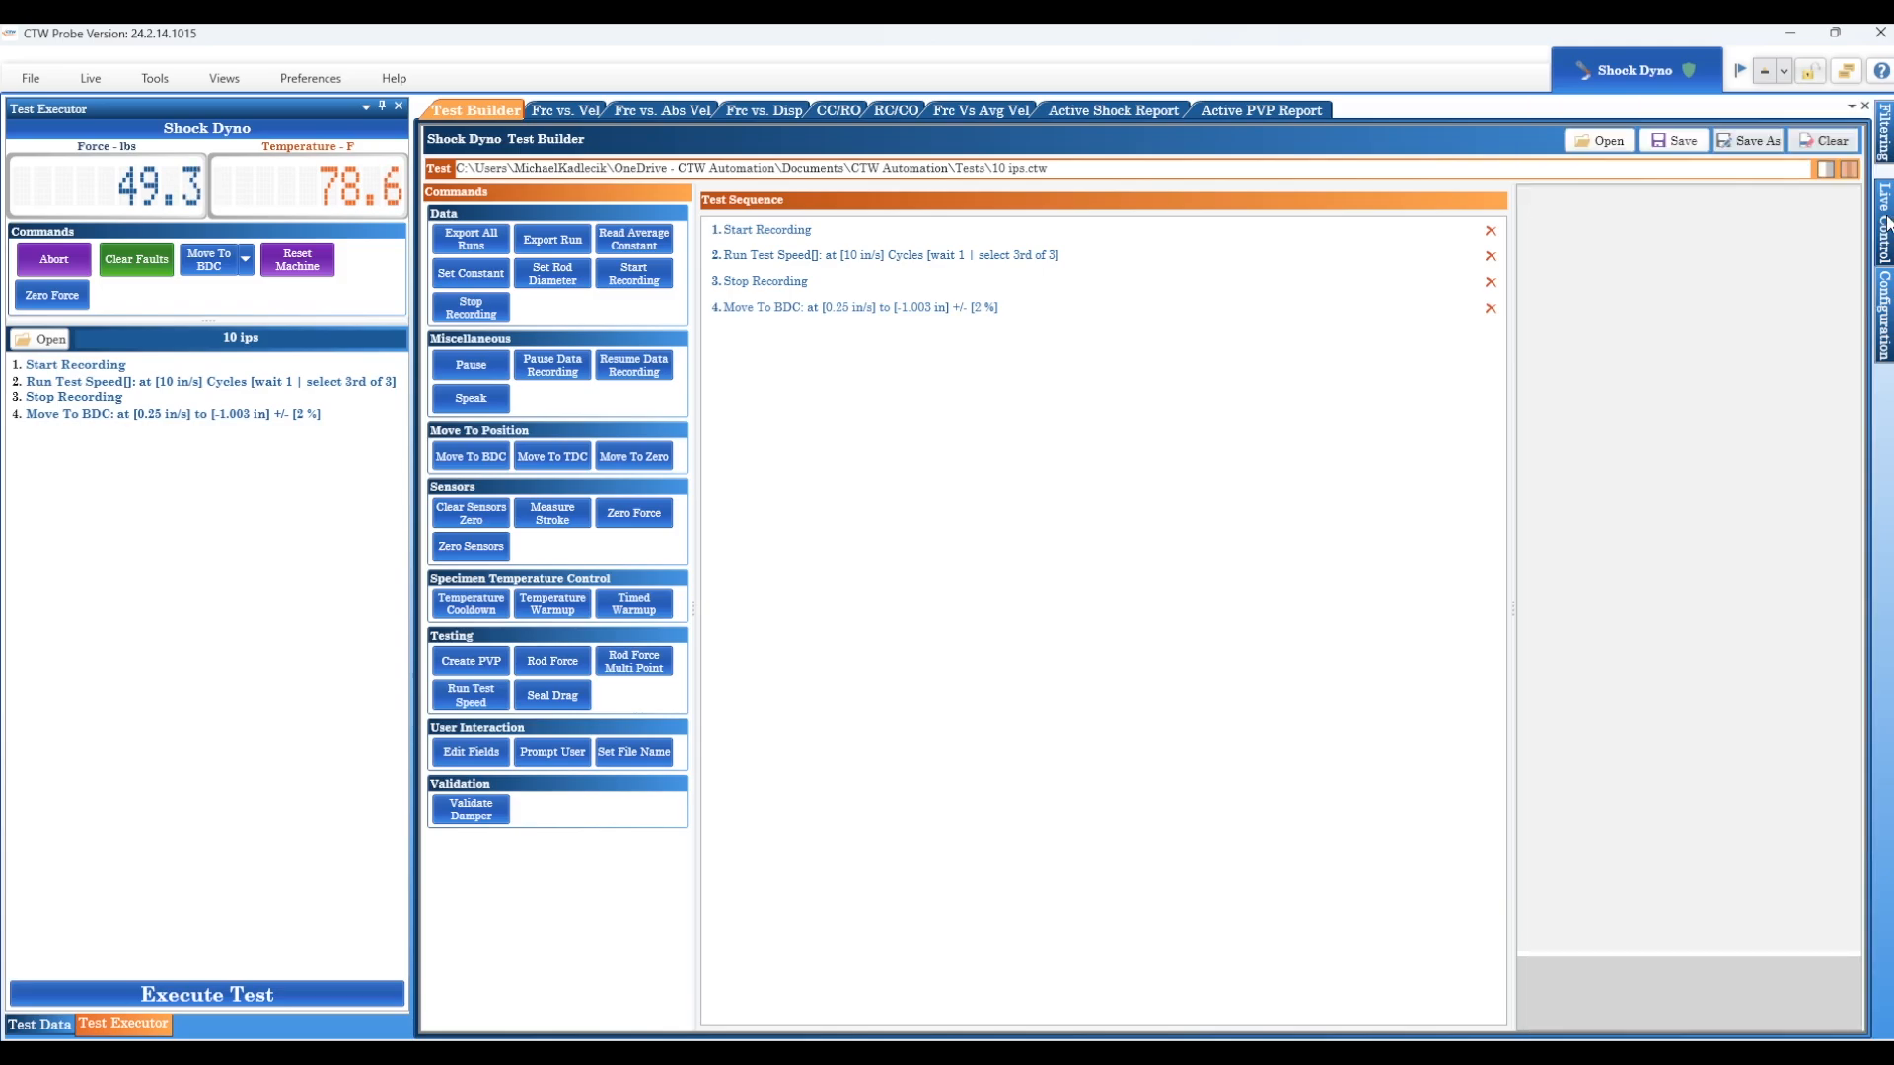
mouse_move(1886, 225)
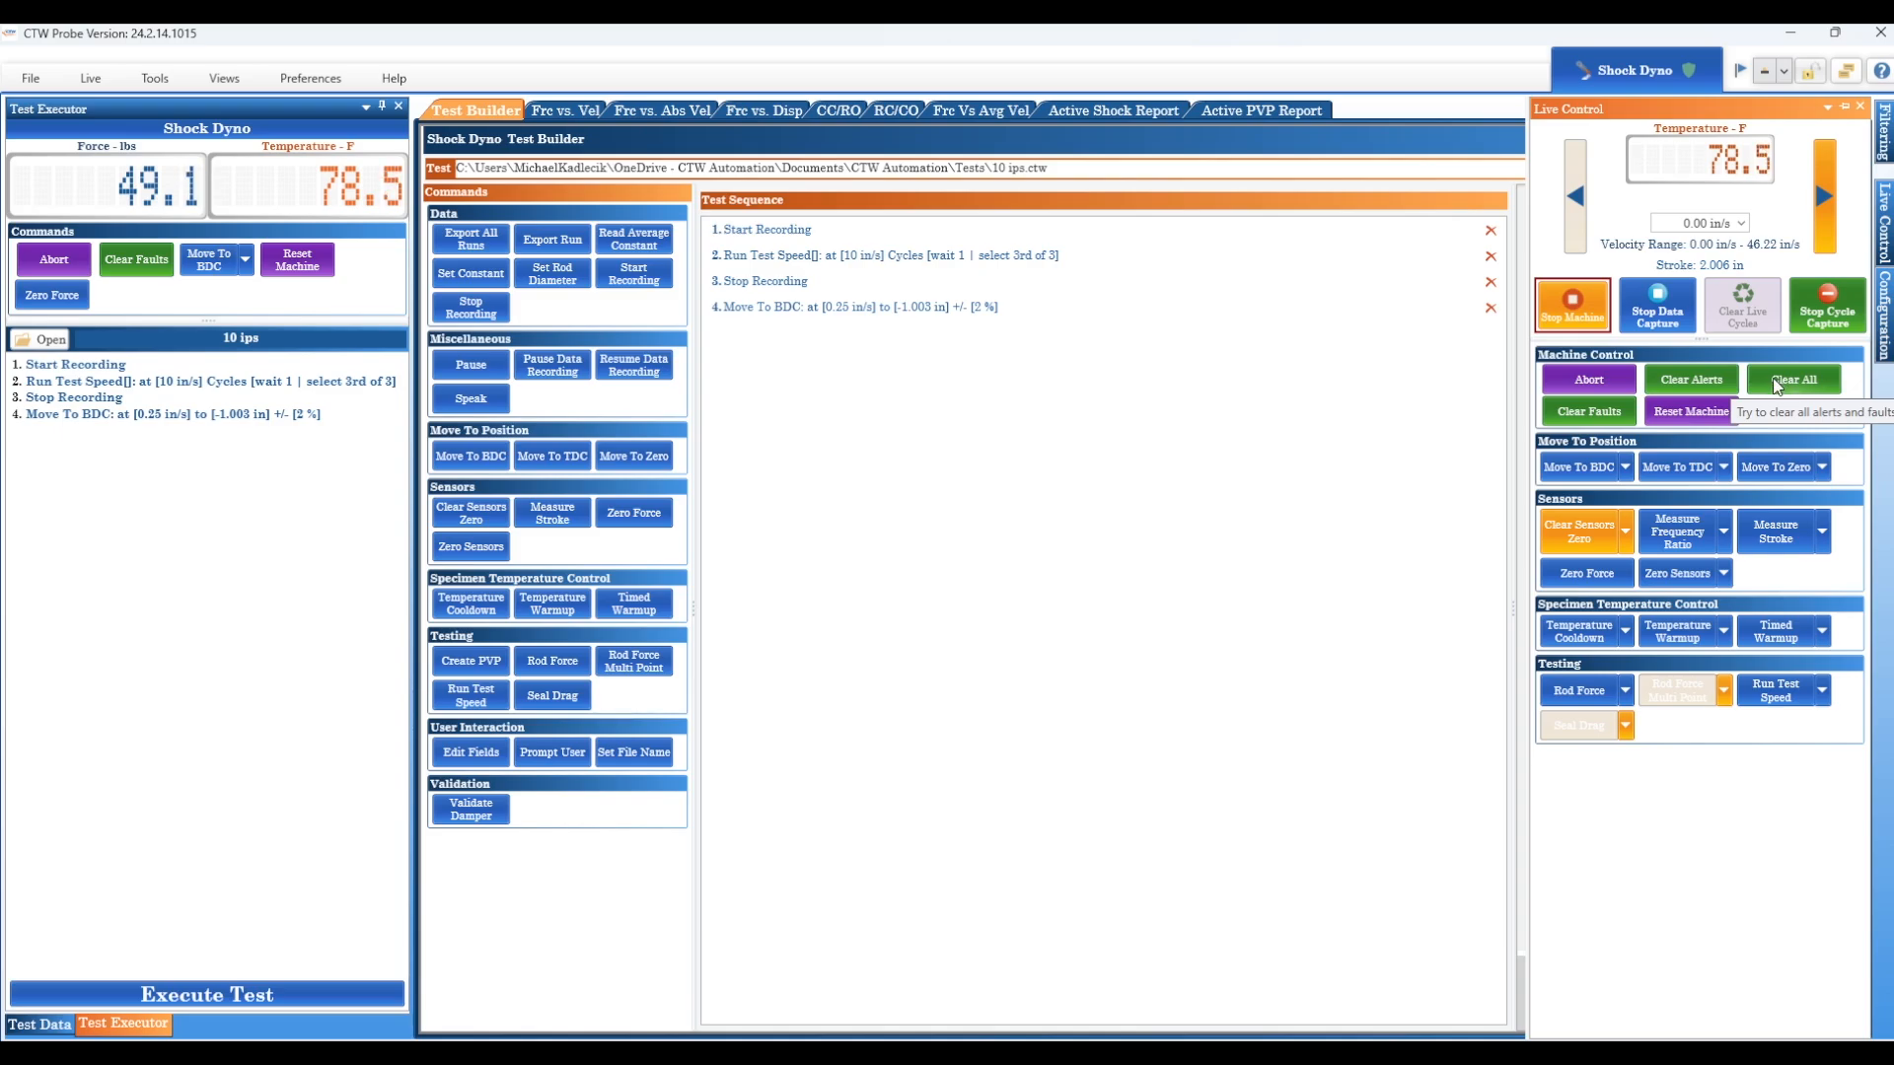
click(1884, 138)
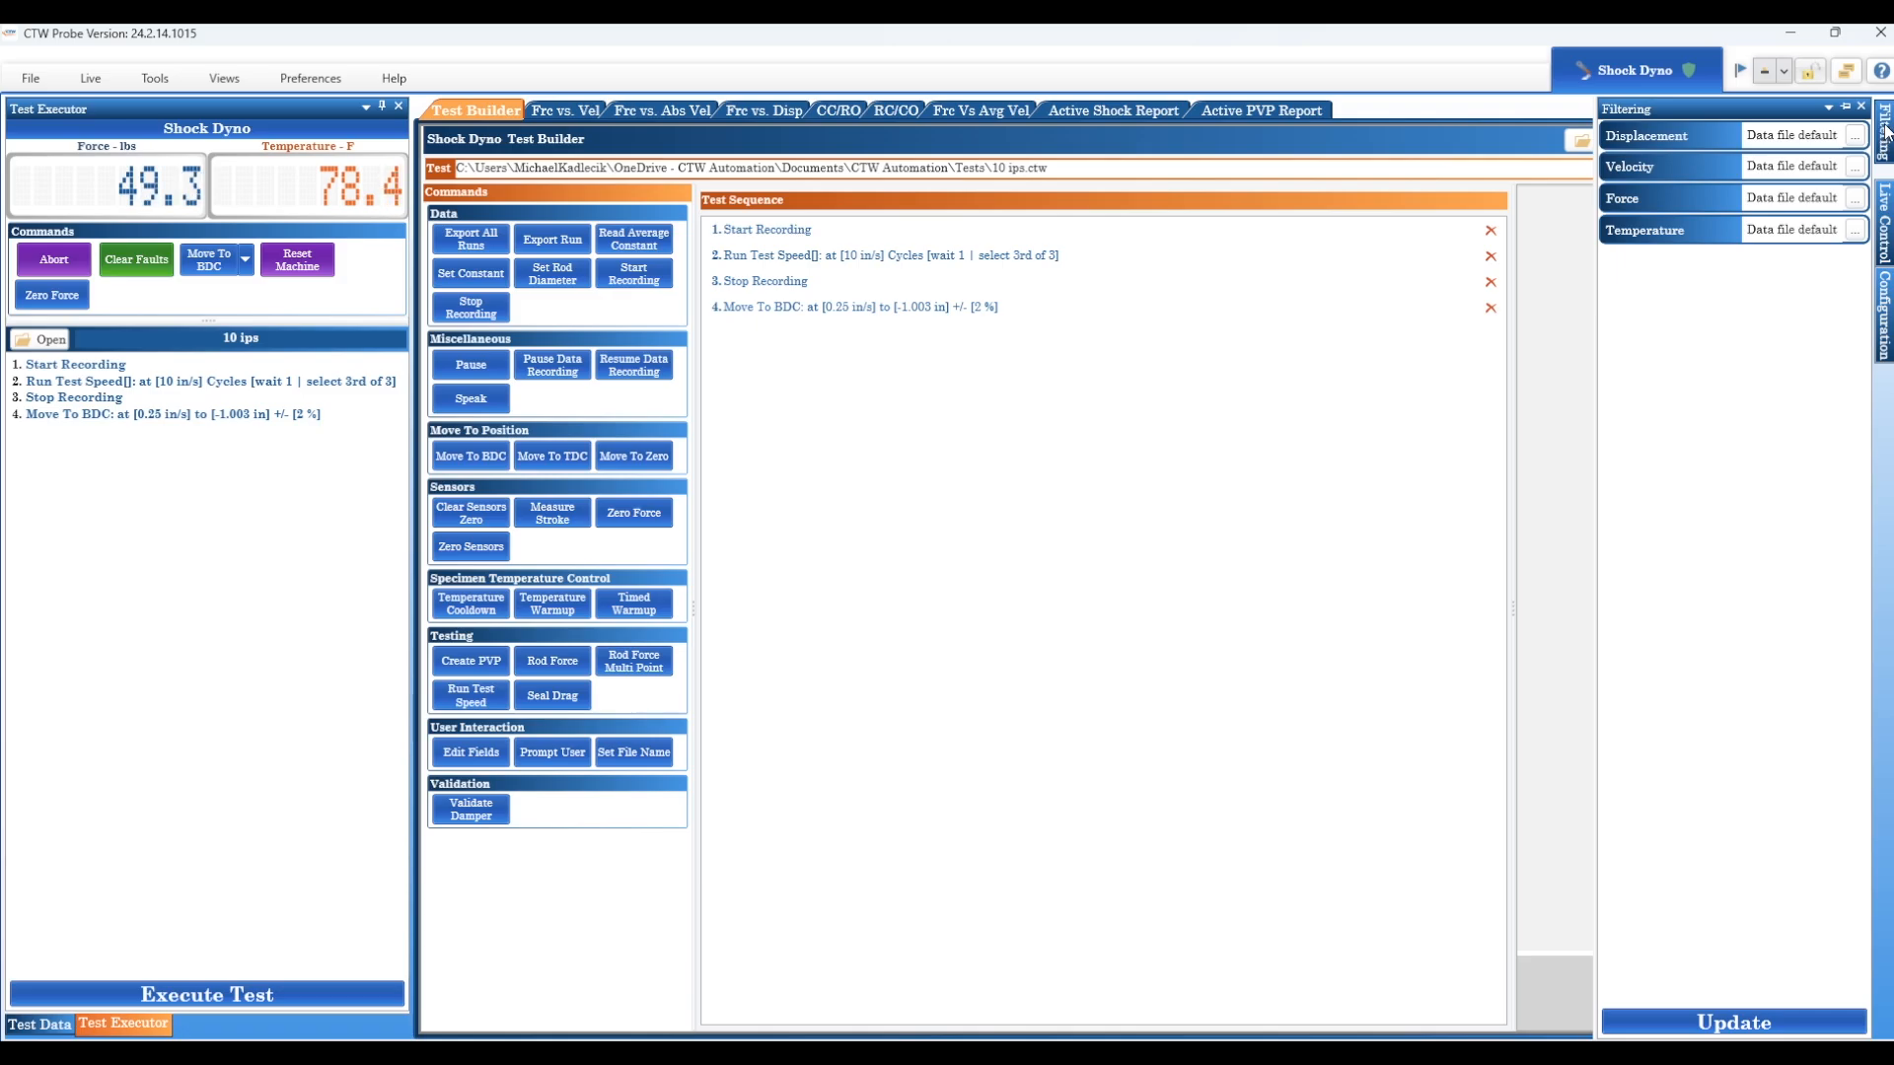
click(1855, 200)
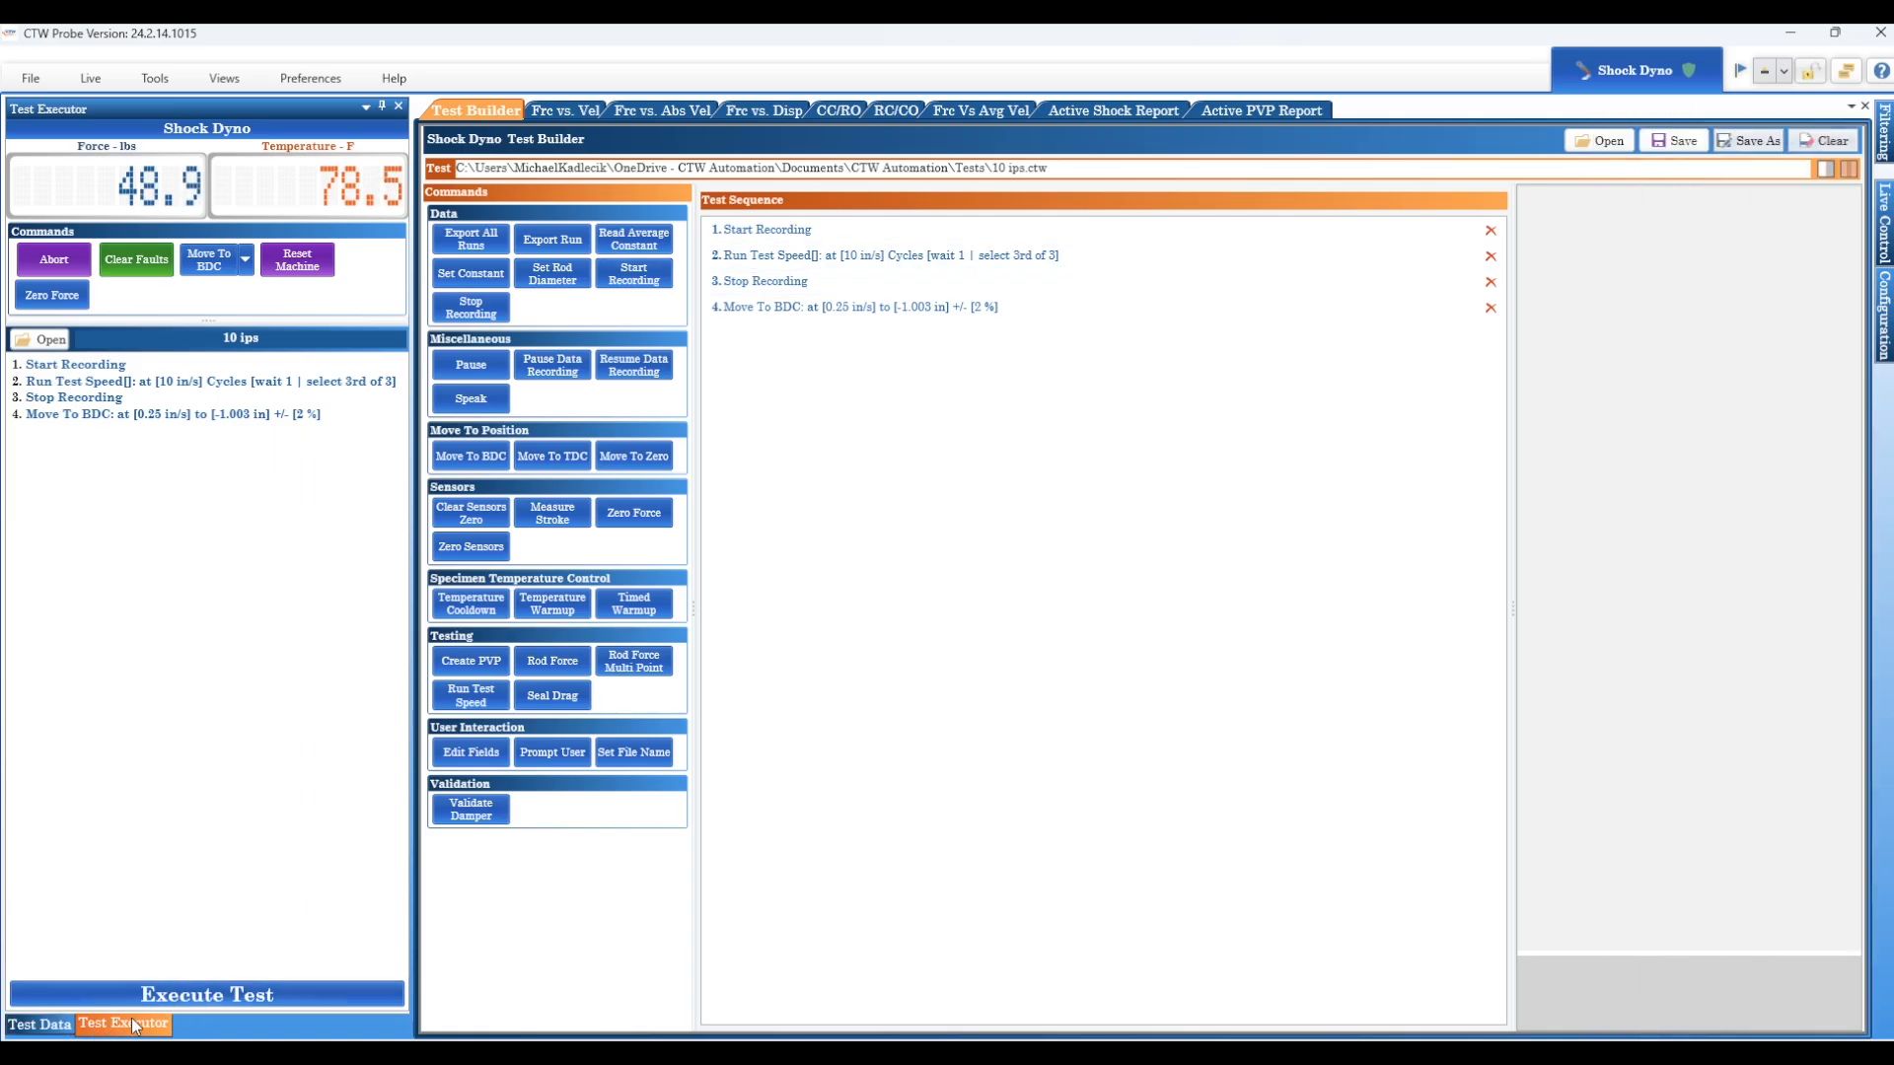
- Bring back the test data list and view the available options for opening and importing data
click(41, 1026)
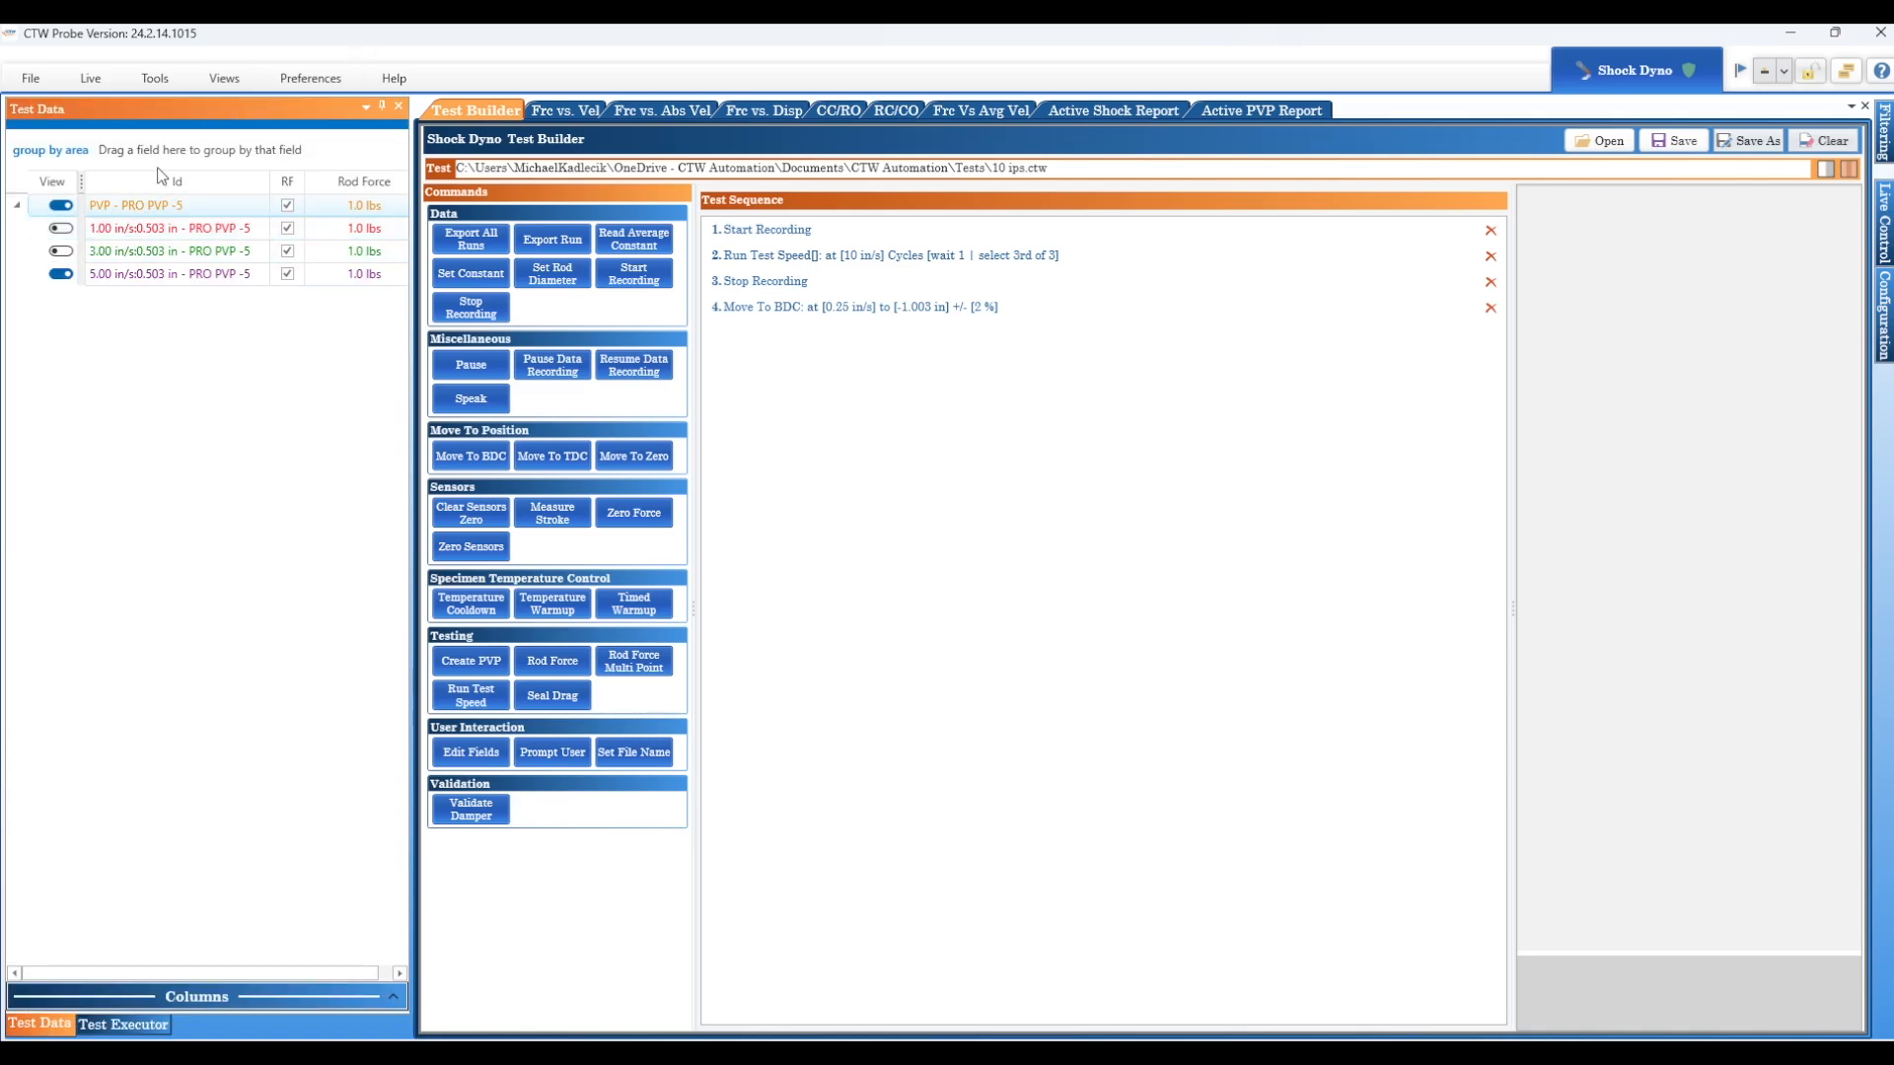
click(31, 78)
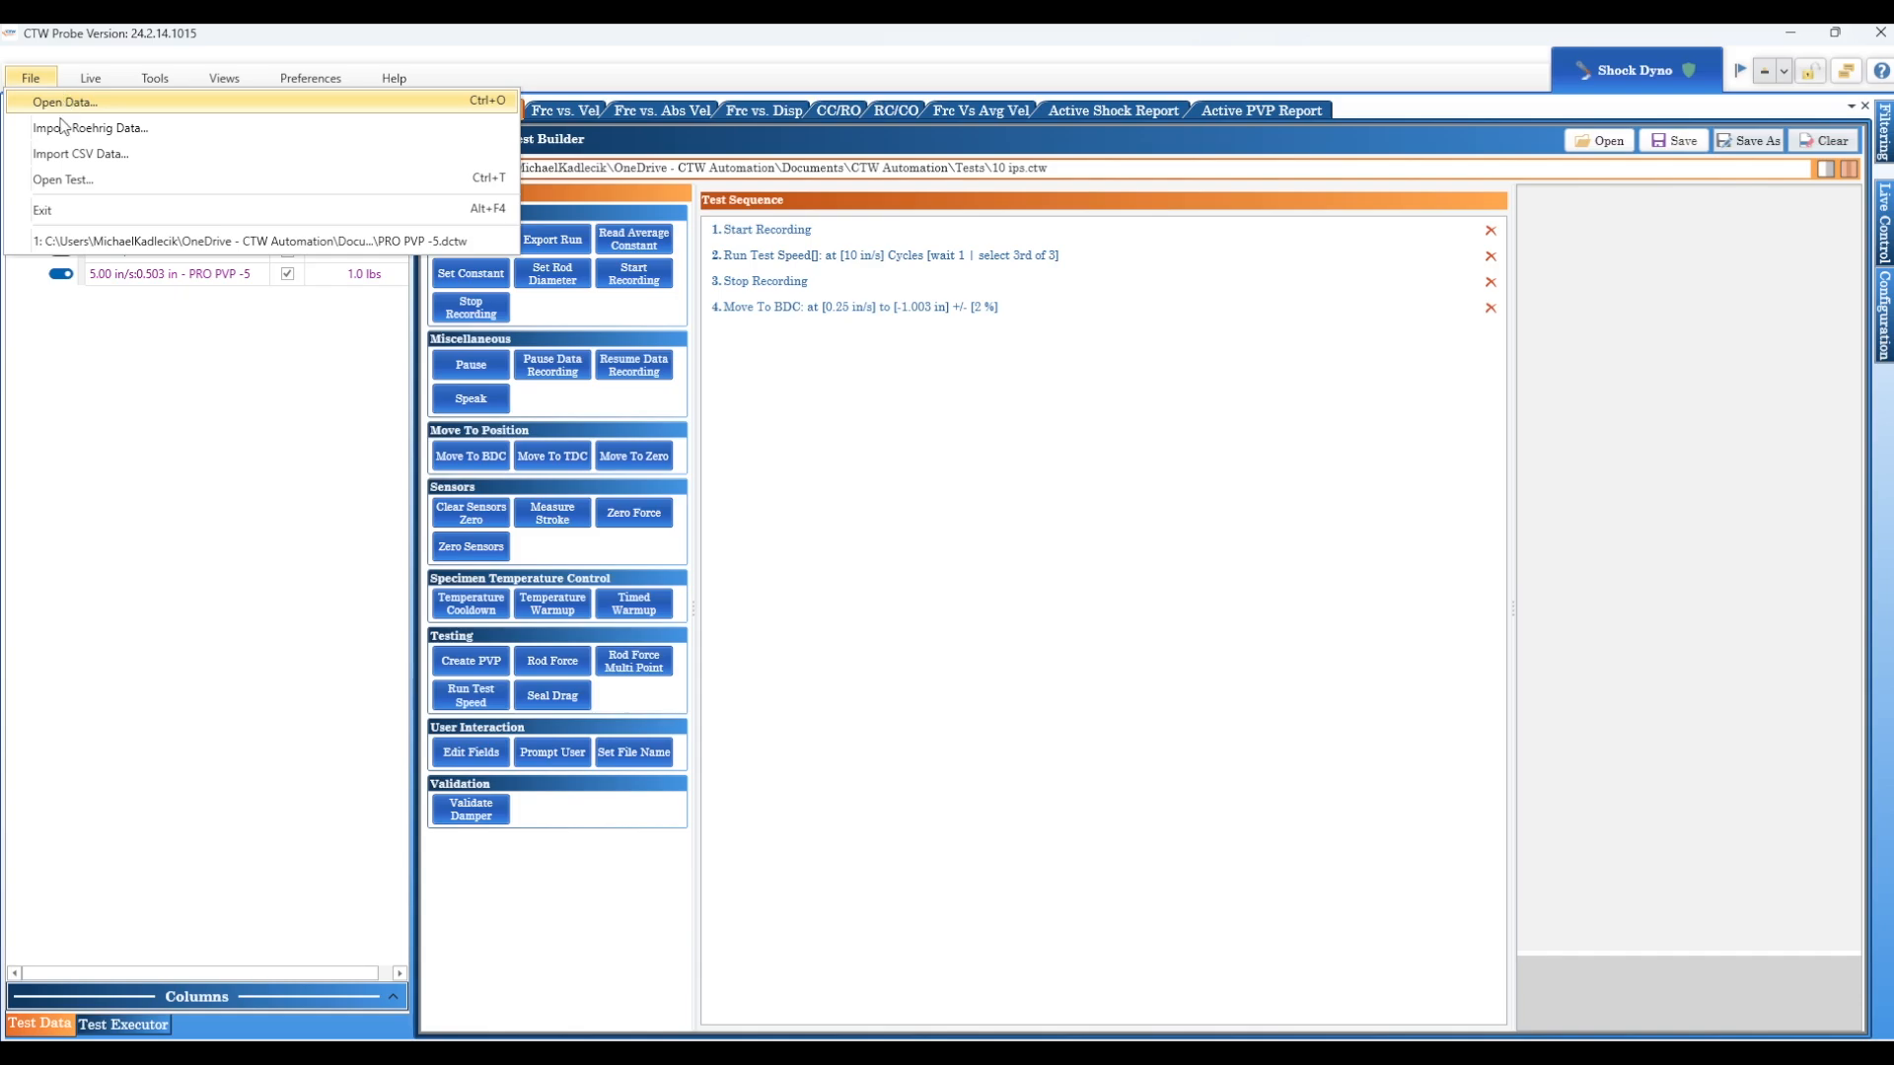
click(59, 446)
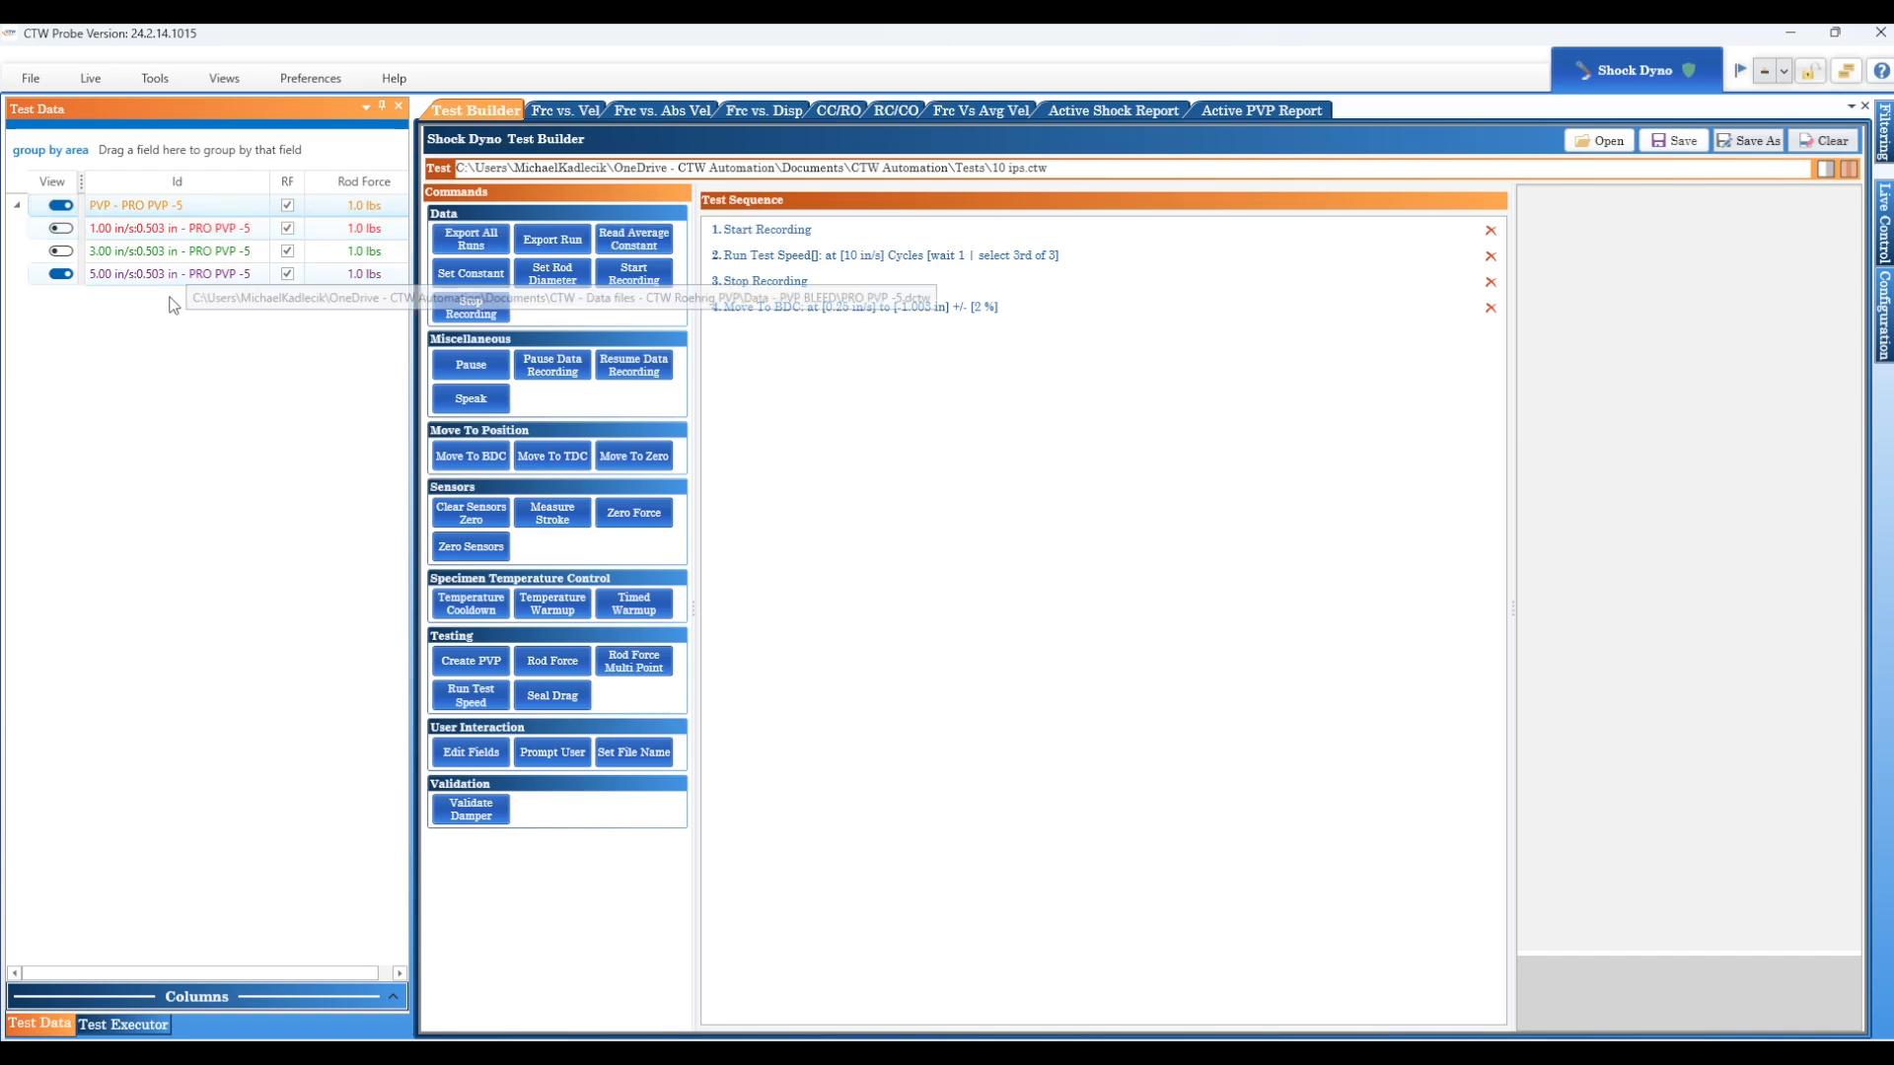
- Hide the PVP data set on the Force vs. Absolute Velocity plot and apply 11 target lines to both the X and Y axes
click(673, 108)
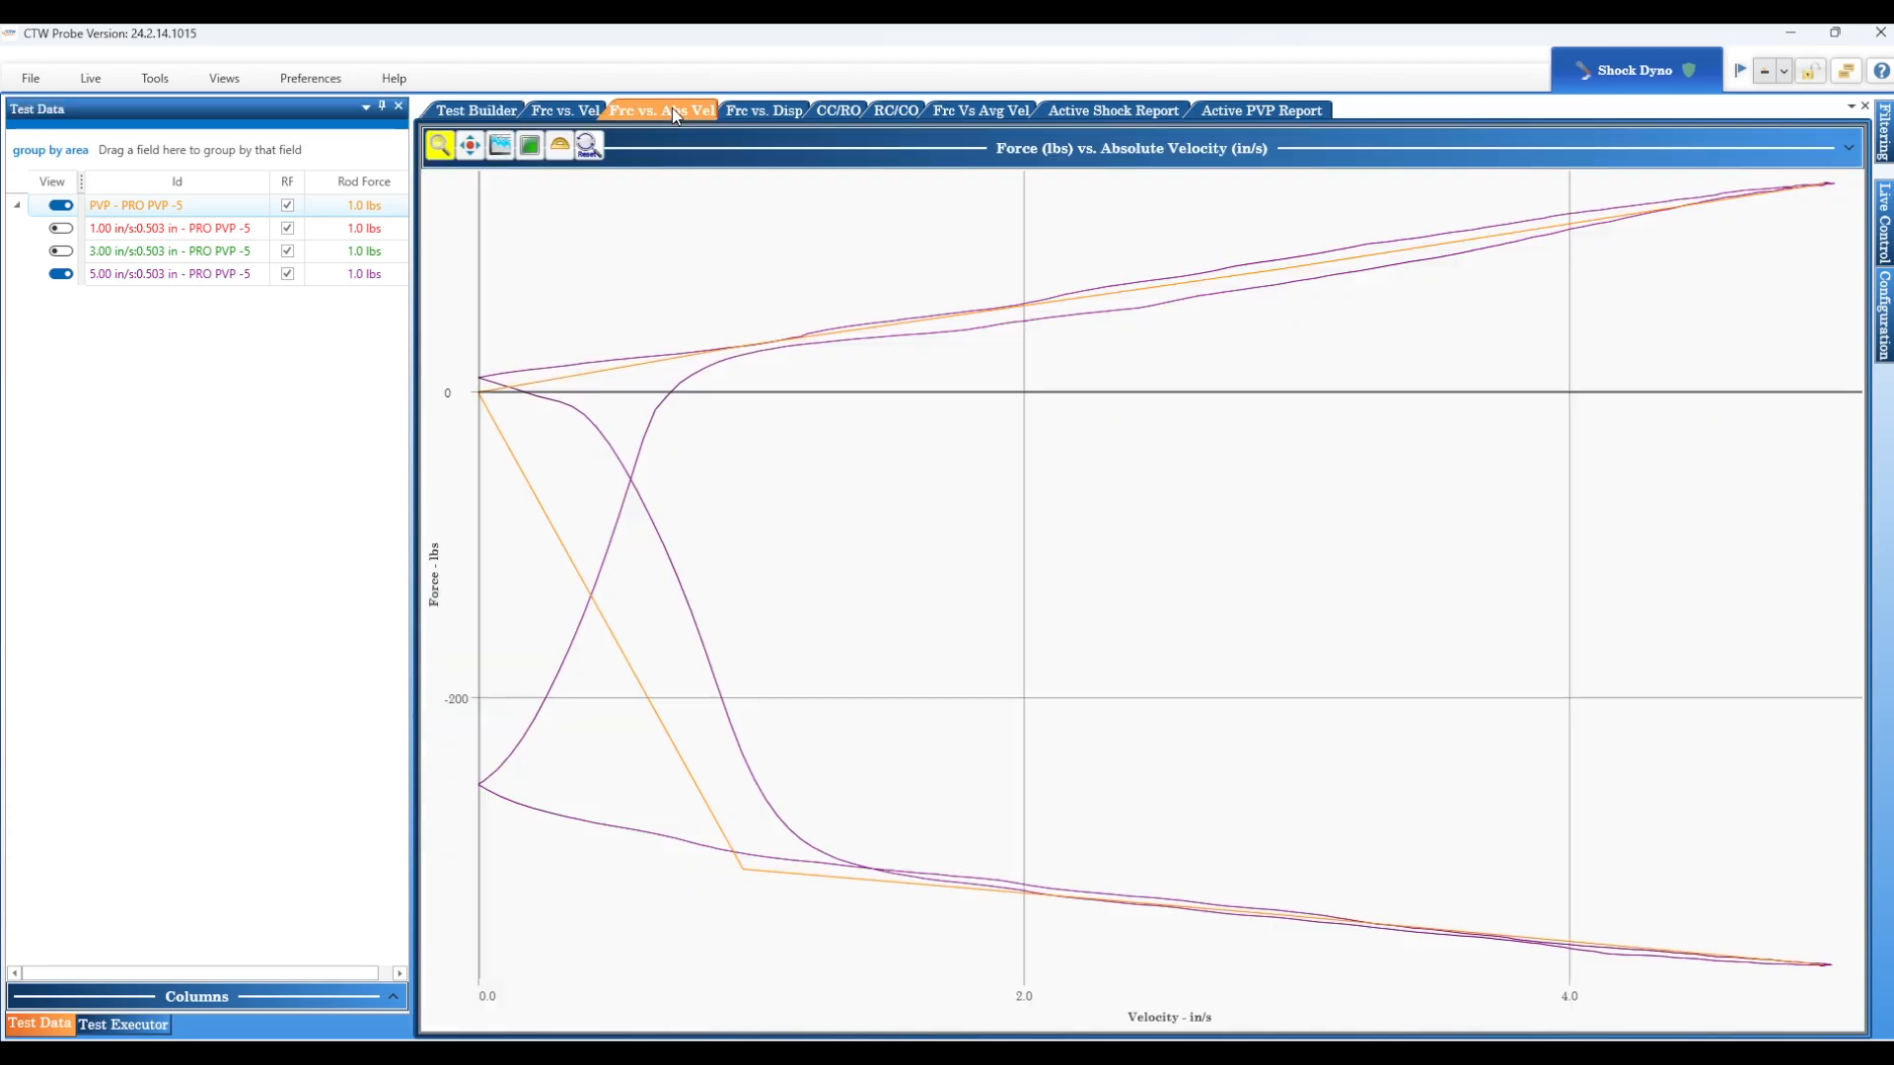
click(57, 207)
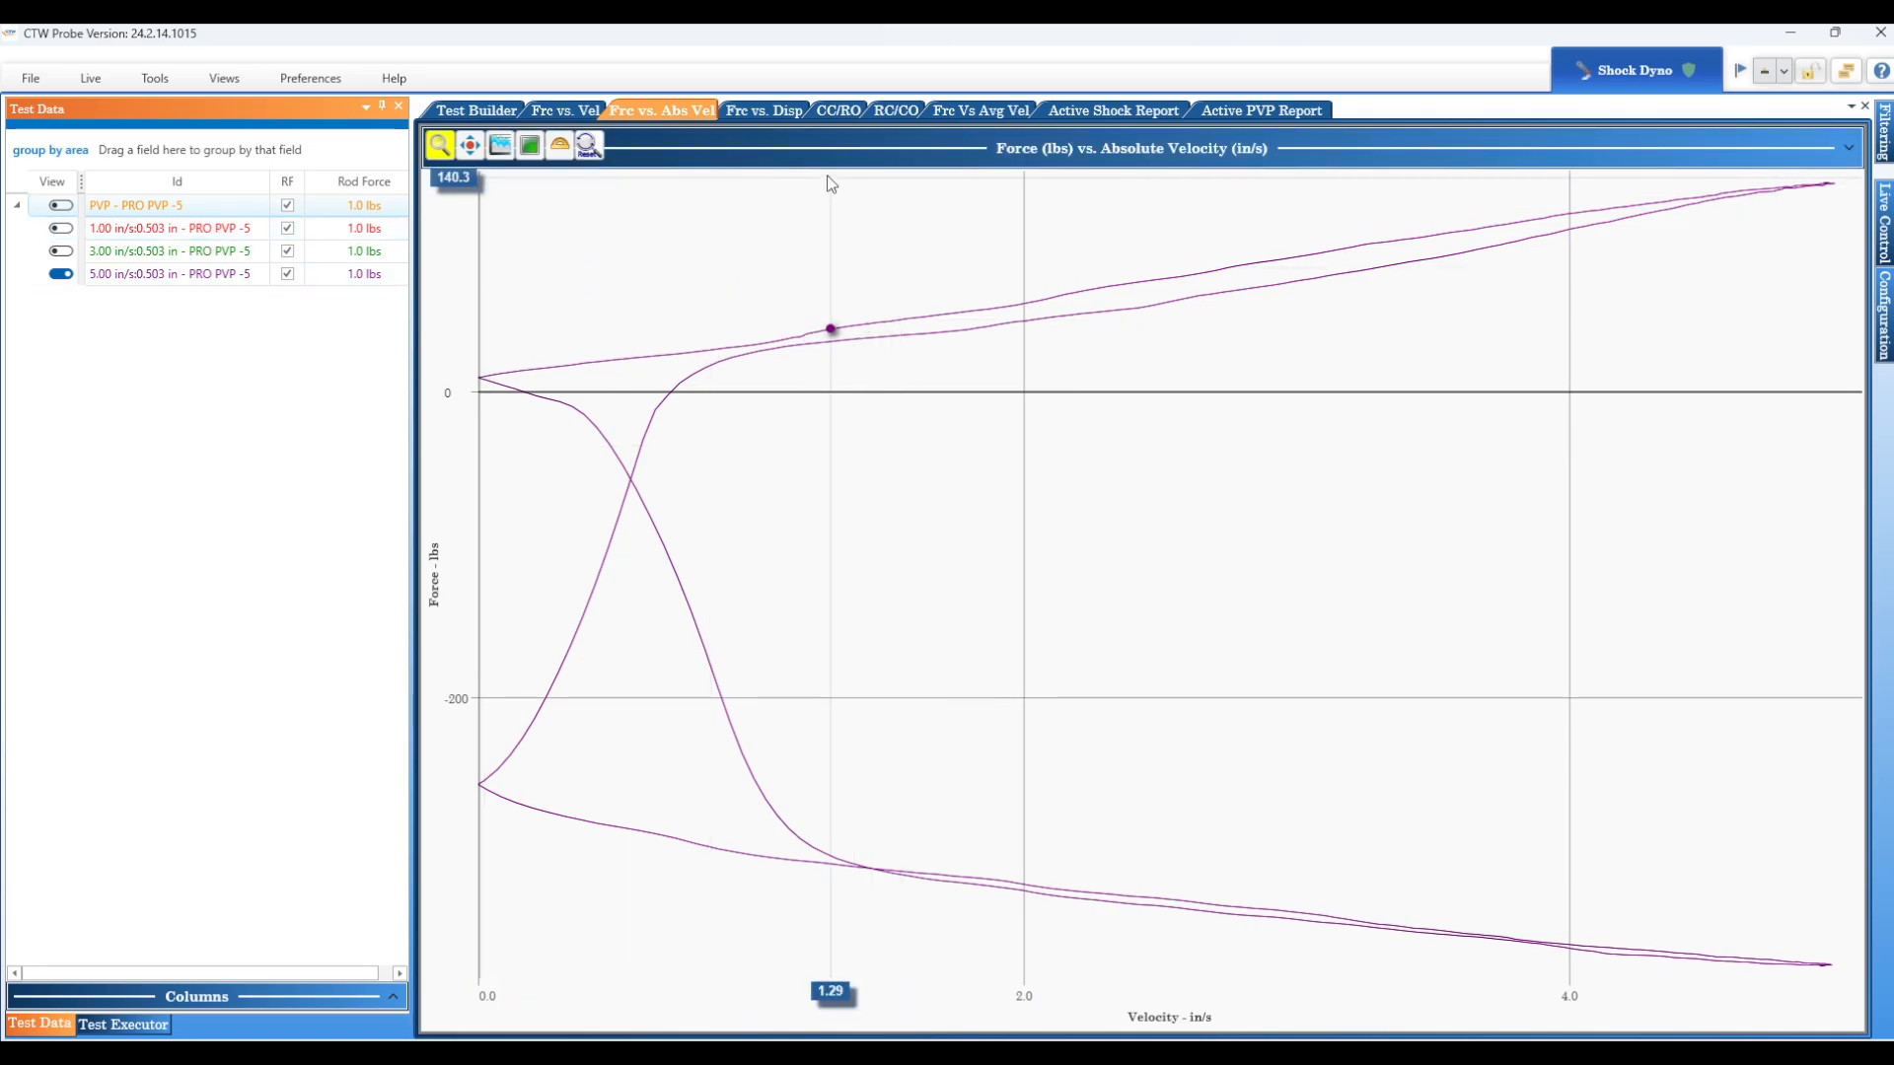
click(1855, 152)
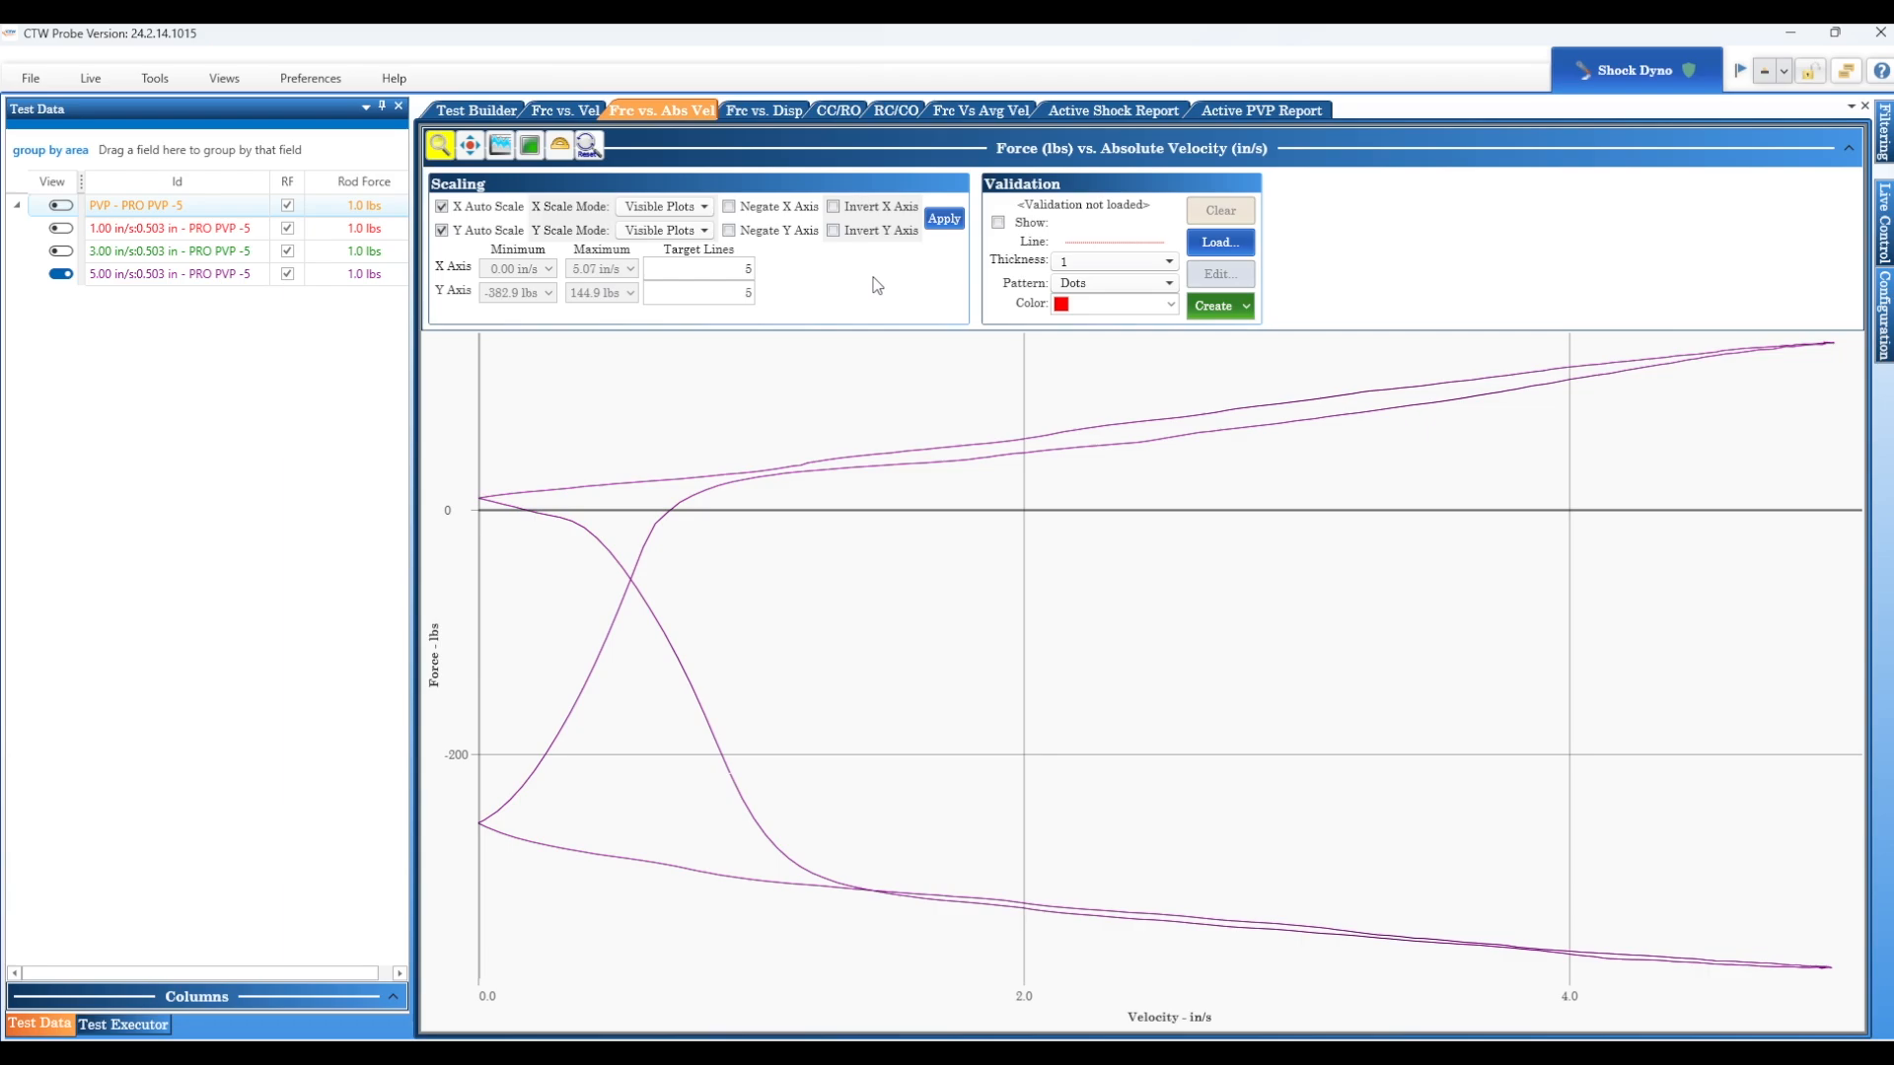
double_click(724, 268)
text(11)
double_click(736, 293)
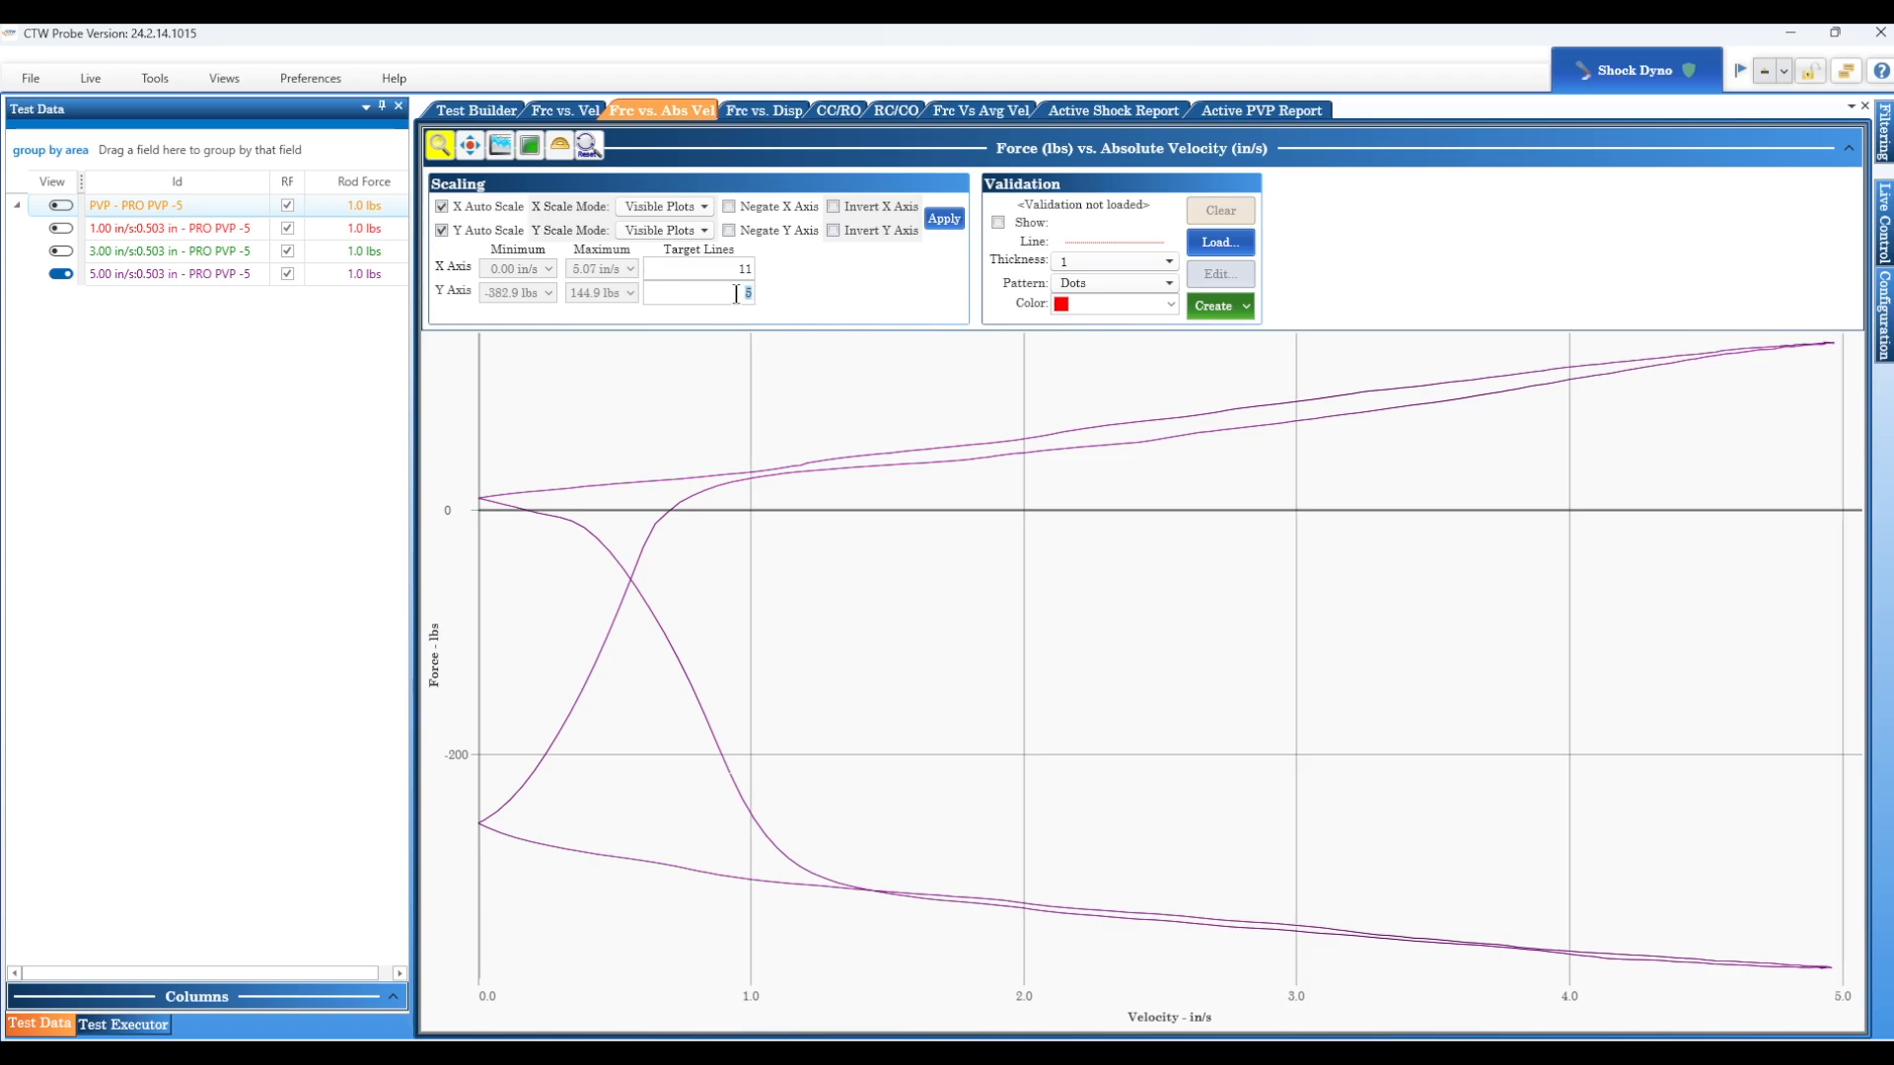
double_click(736, 293)
text(11)
click(945, 220)
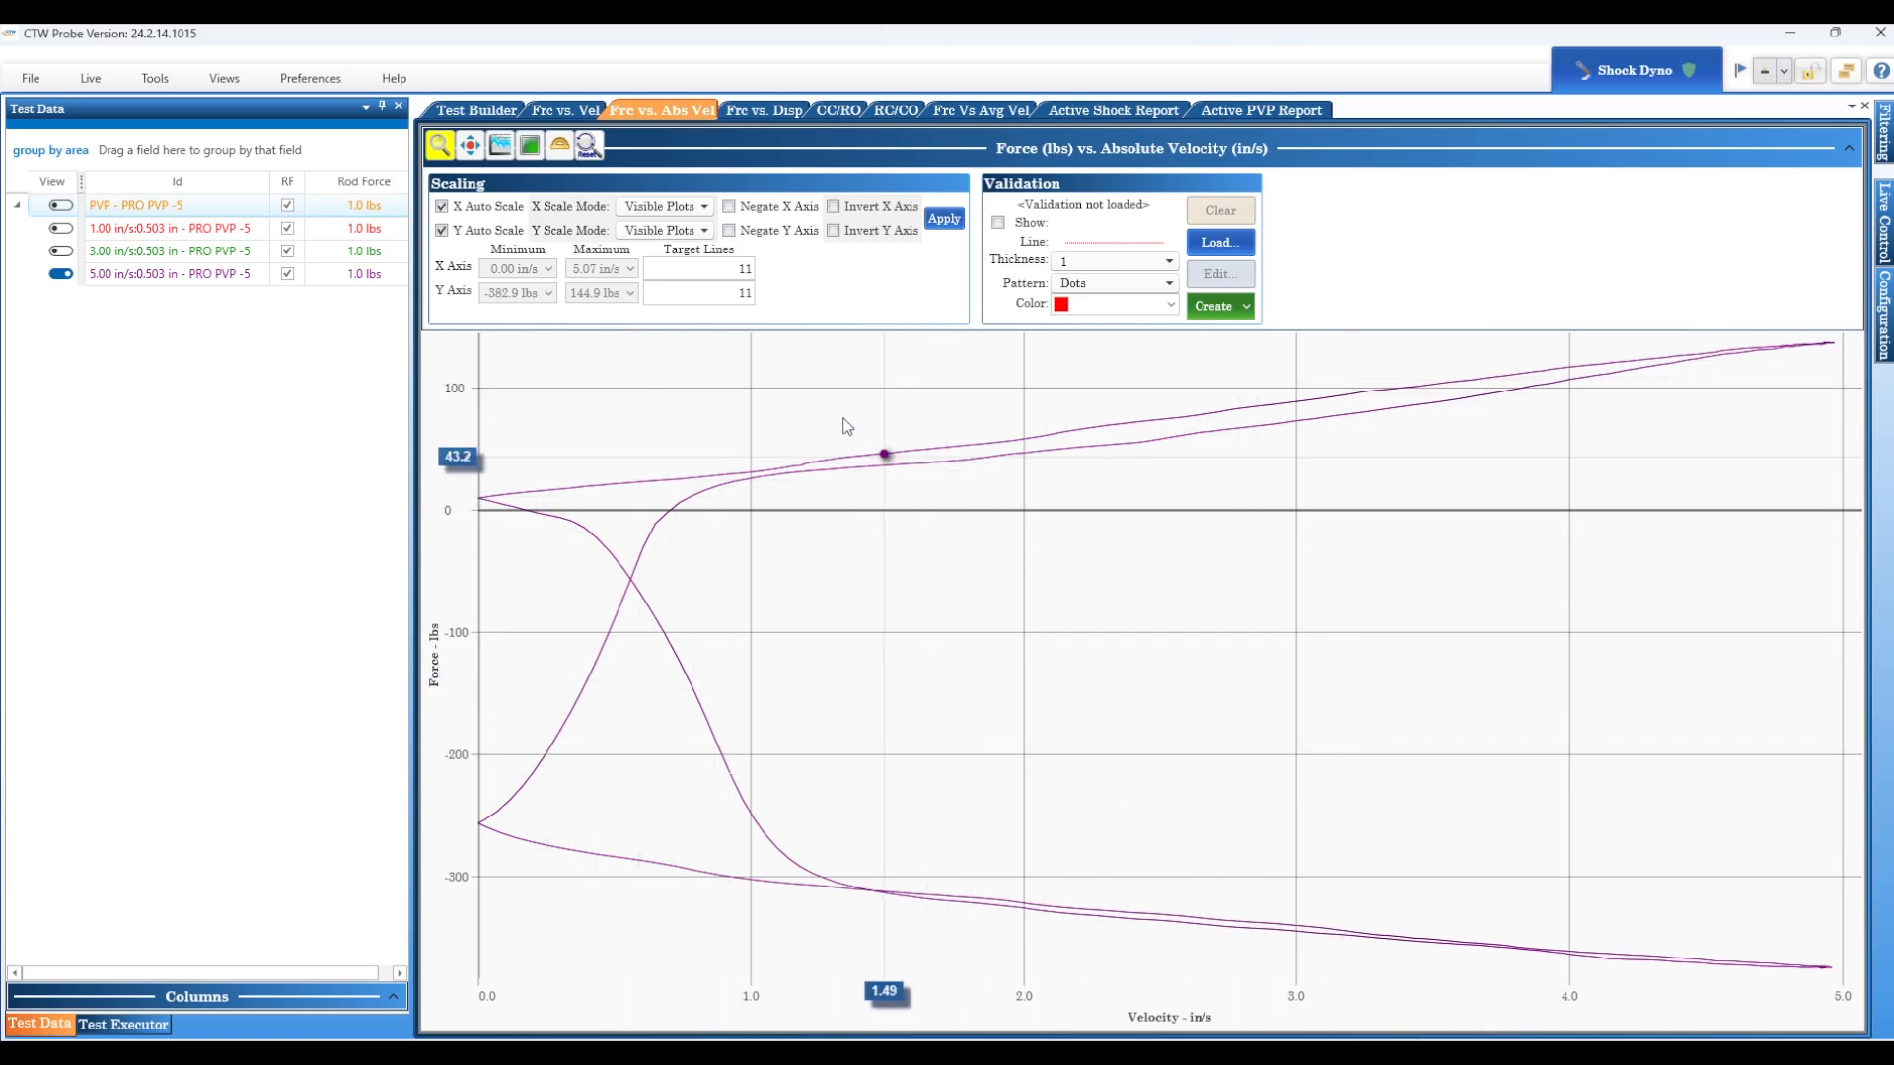
- Turn off Y auto scaling, apply a Y-axis range of -500 to 250 lbs, and collapse the plot's scaling settings
click(441, 231)
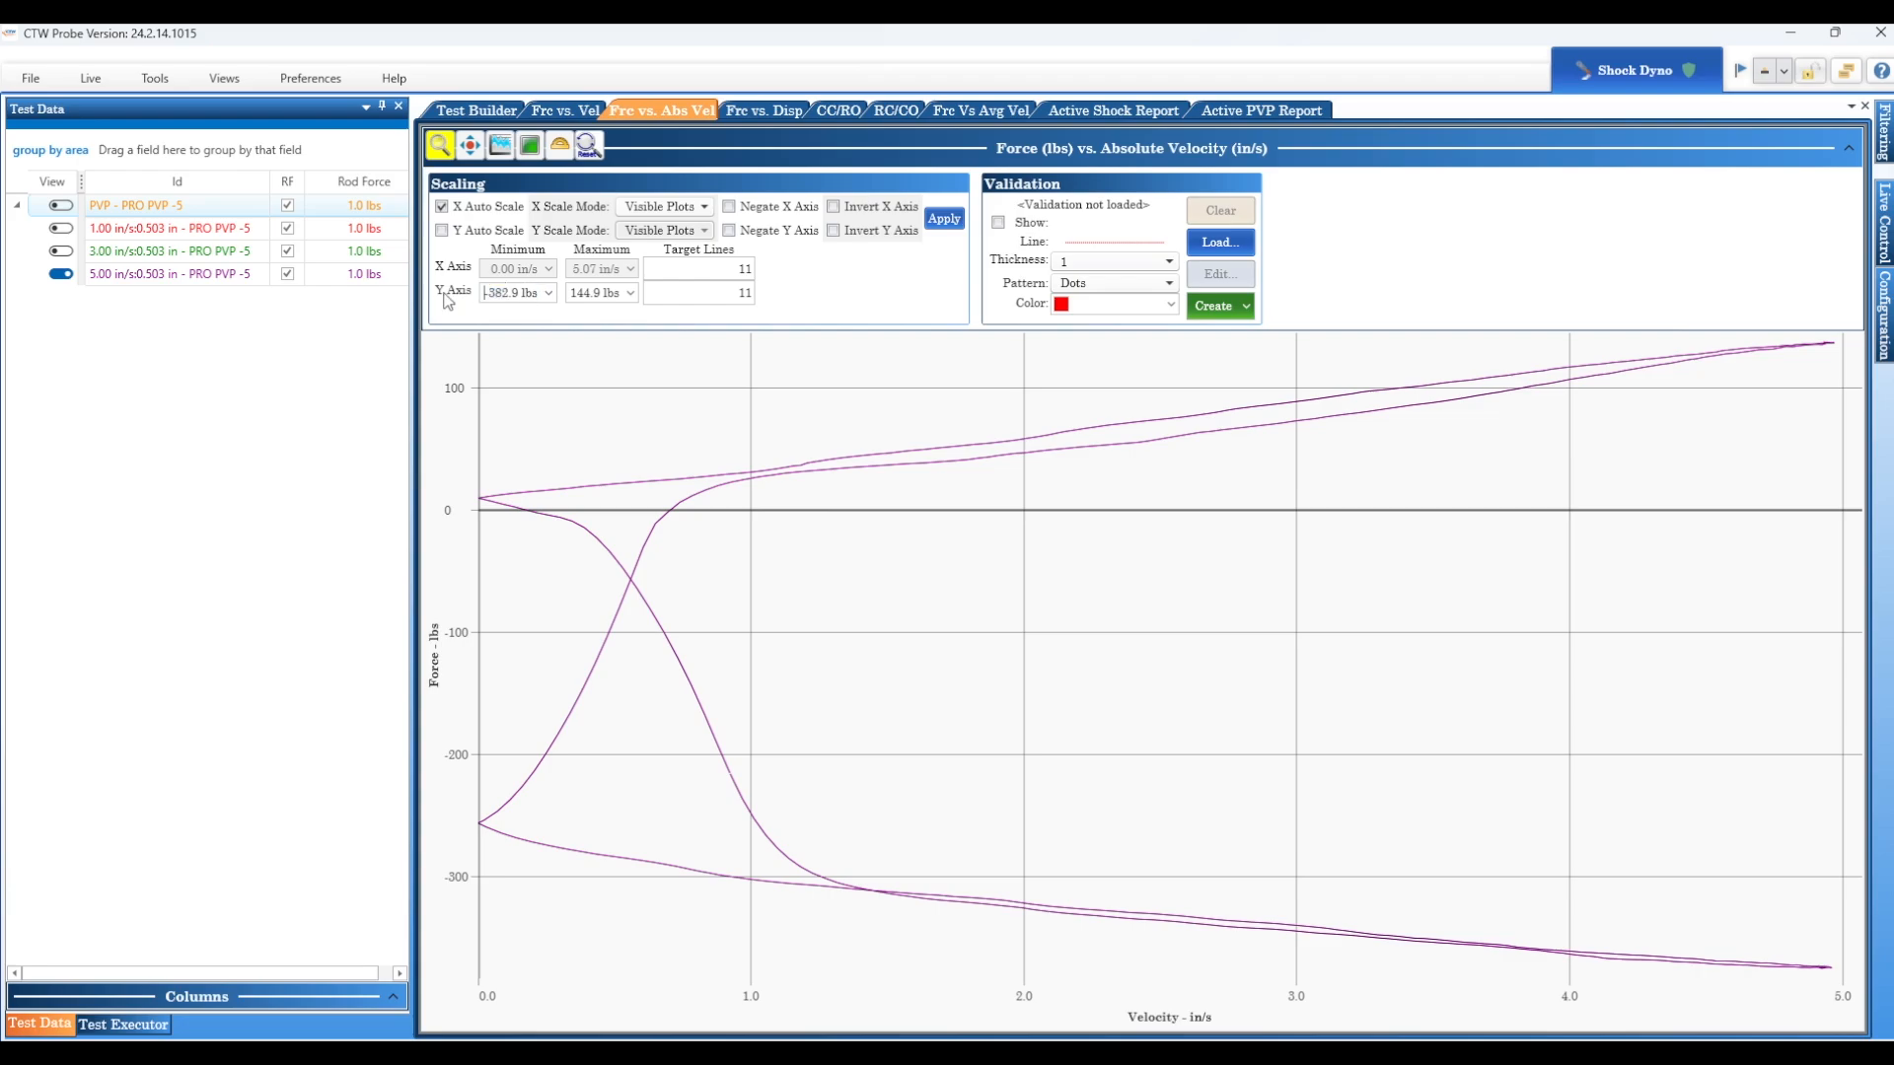
drag(536, 291, 484, 294)
key(BackSpace)
text(-500)
click(567, 296)
double_click(569, 293)
text(250)
click(695, 293)
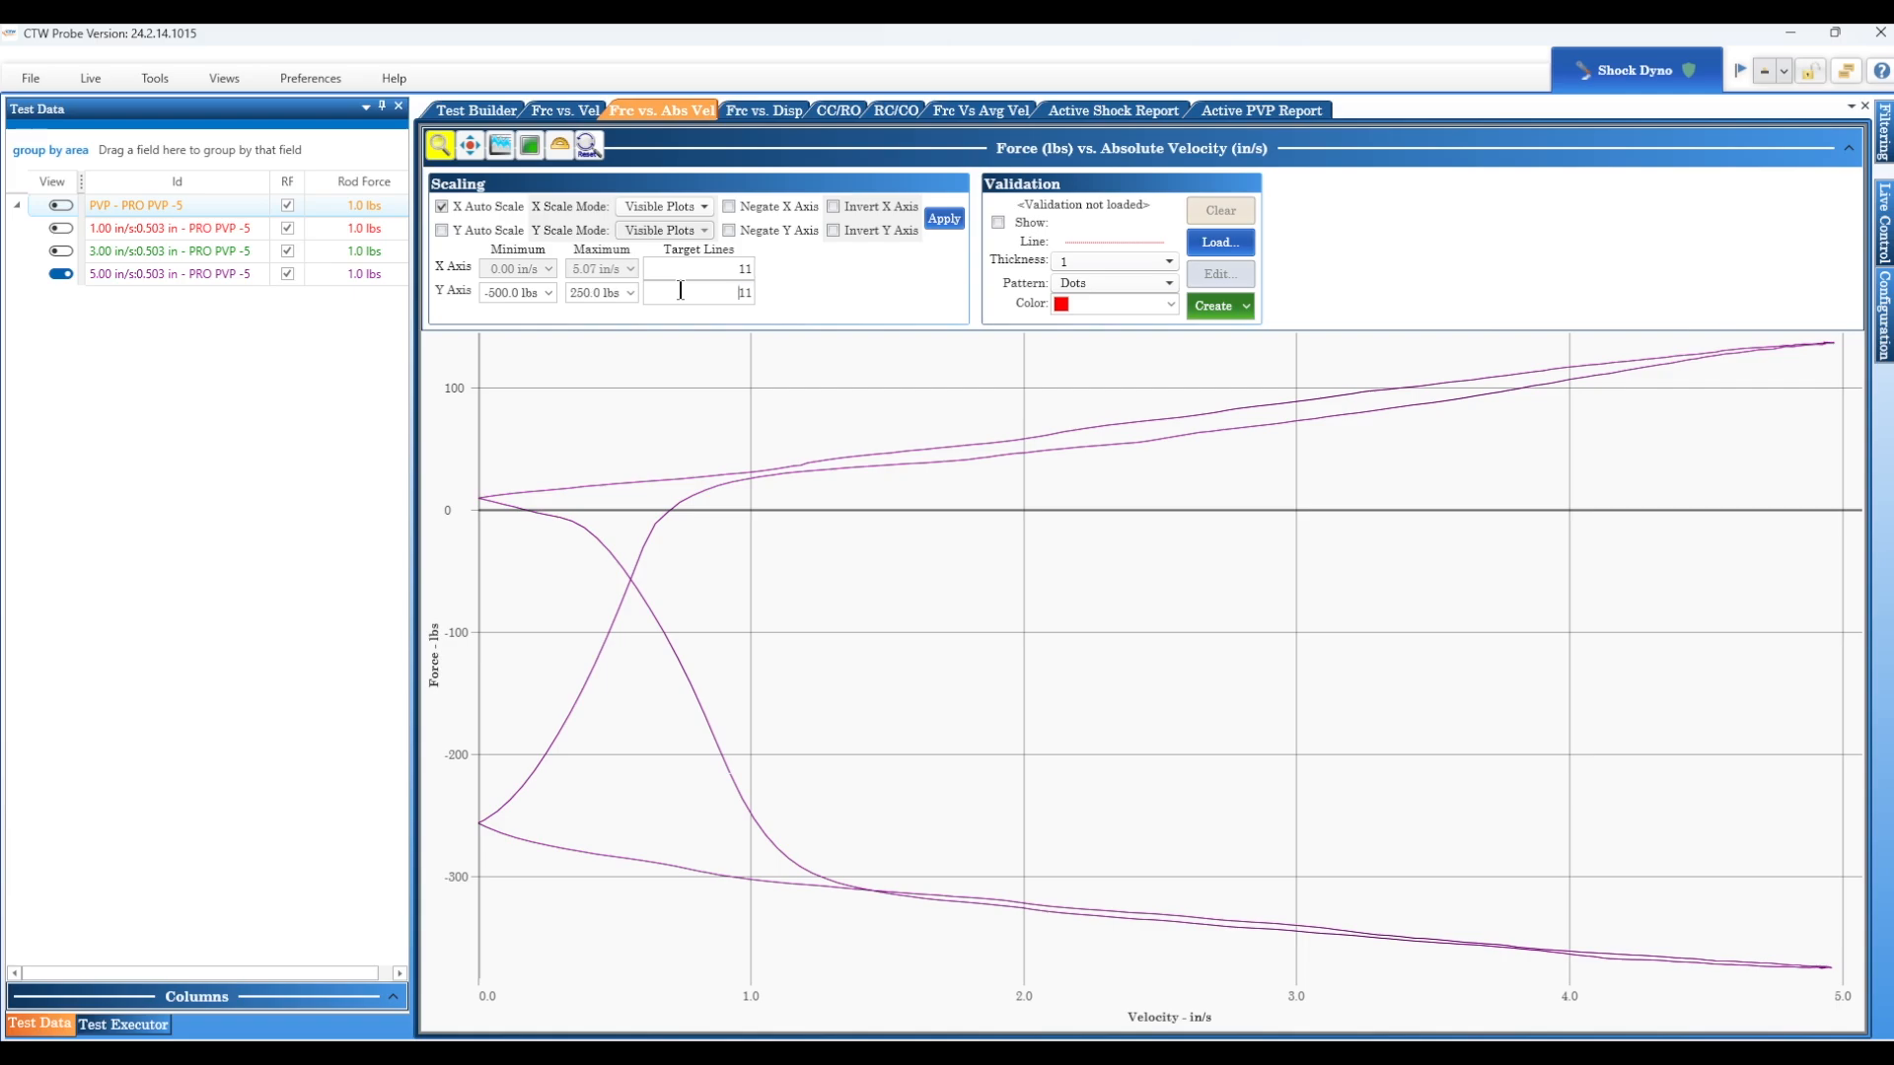
click(940, 223)
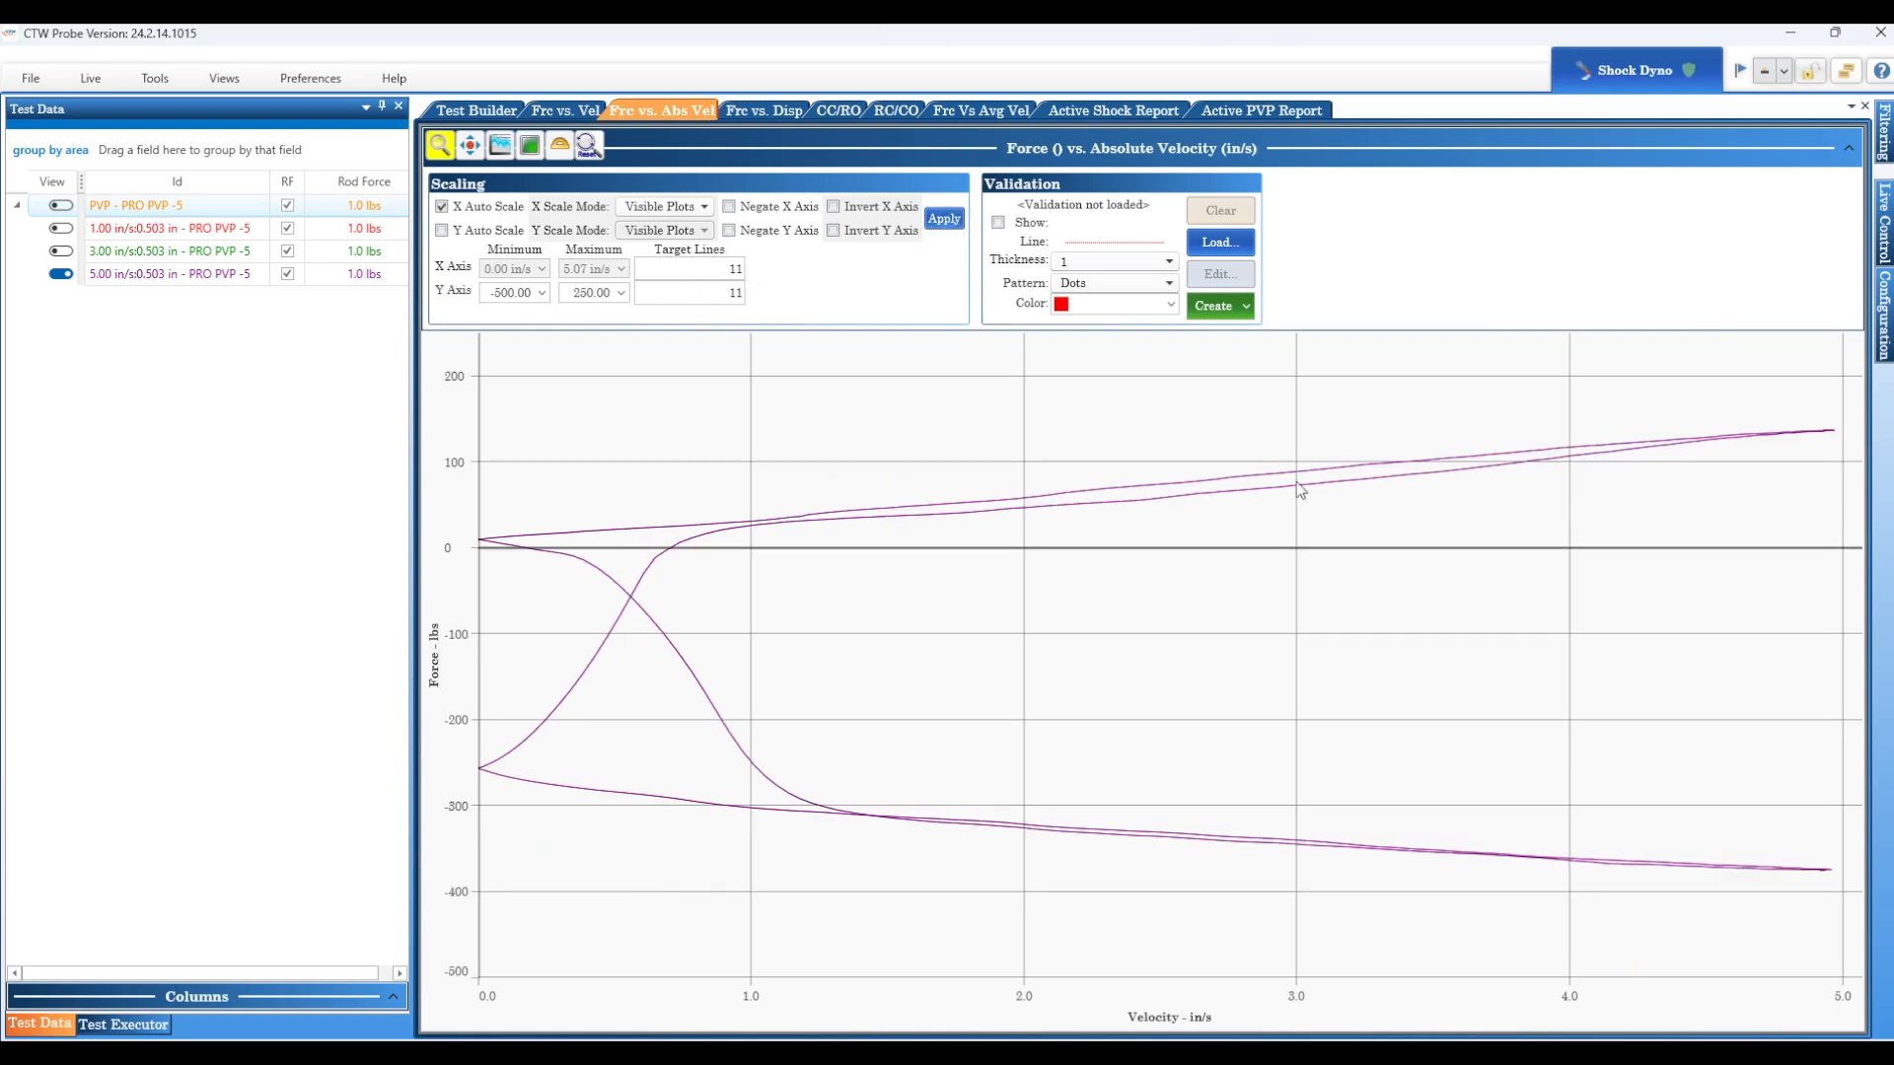
click(1851, 149)
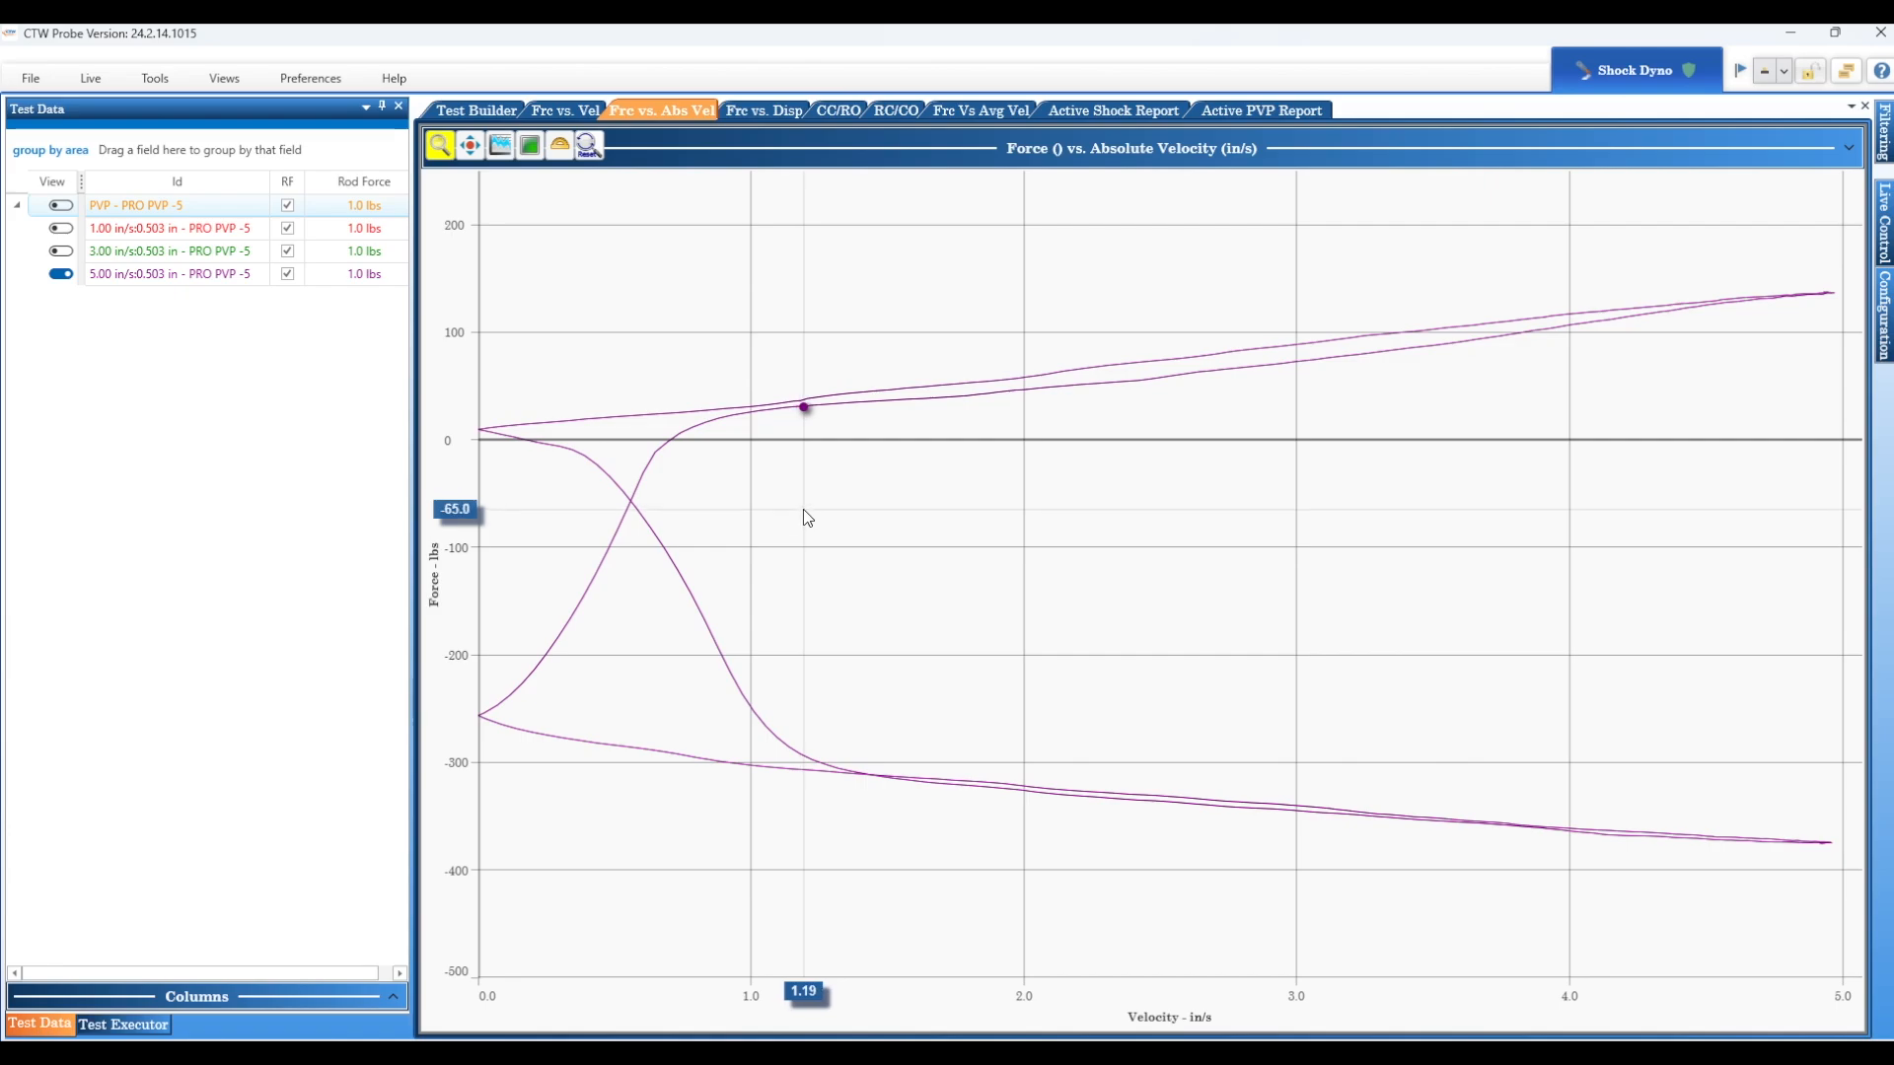
mouse_move(803, 515)
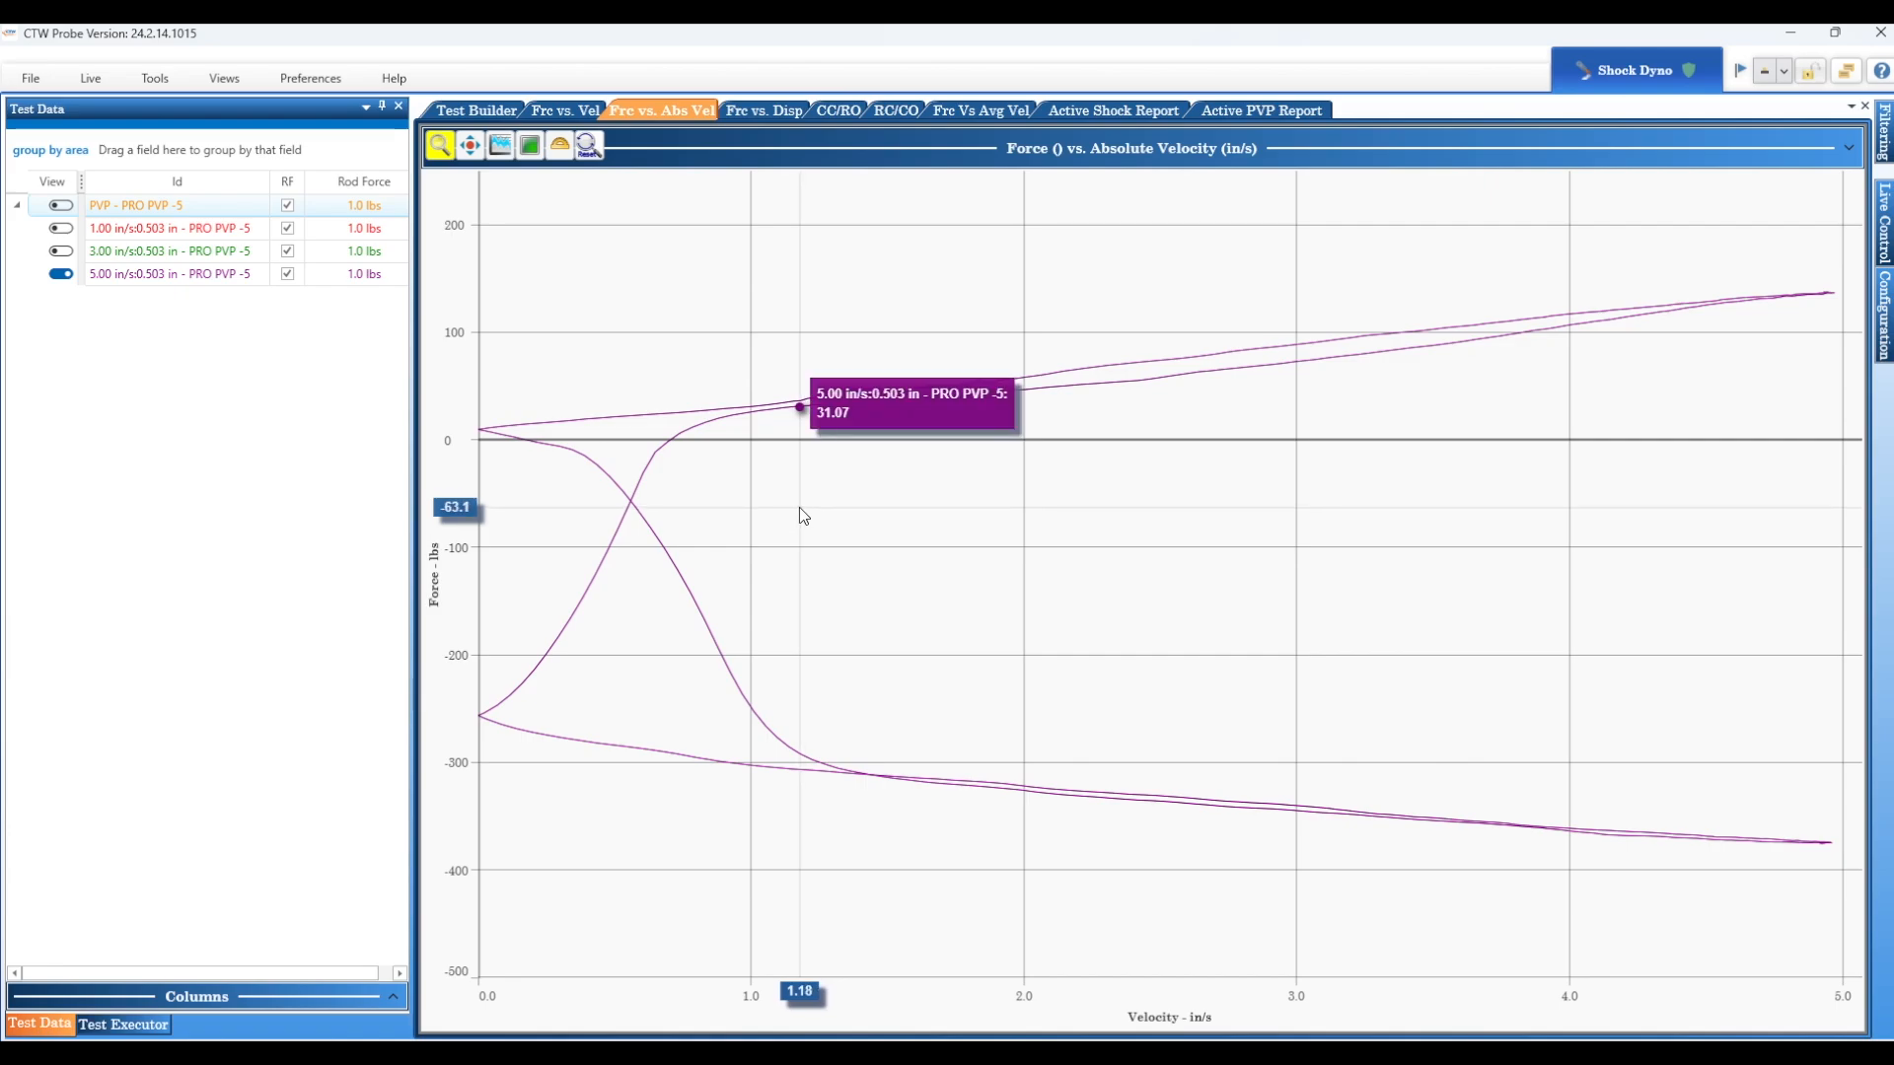